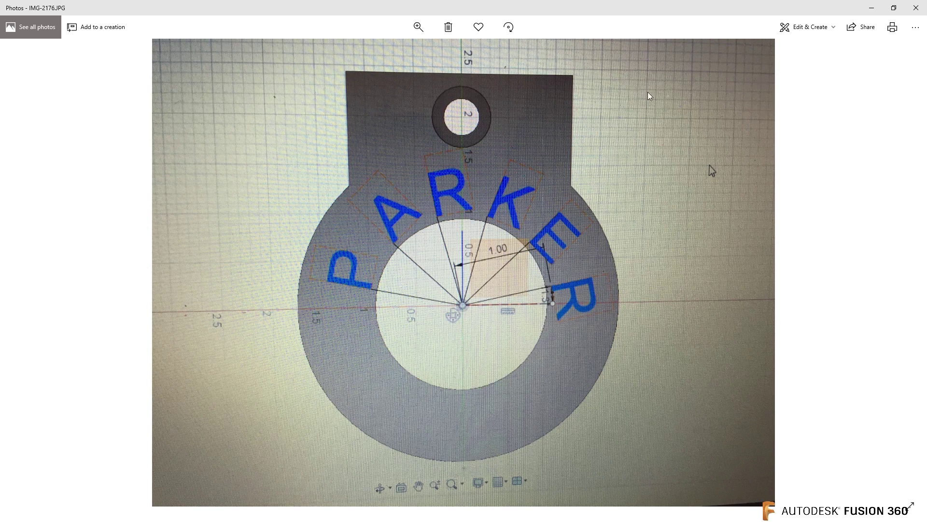
Step: Close the PARKER disc reference photo in Windows Photos to return to Fusion 360
{"action": "left_click", "coordinate": [916, 7]}
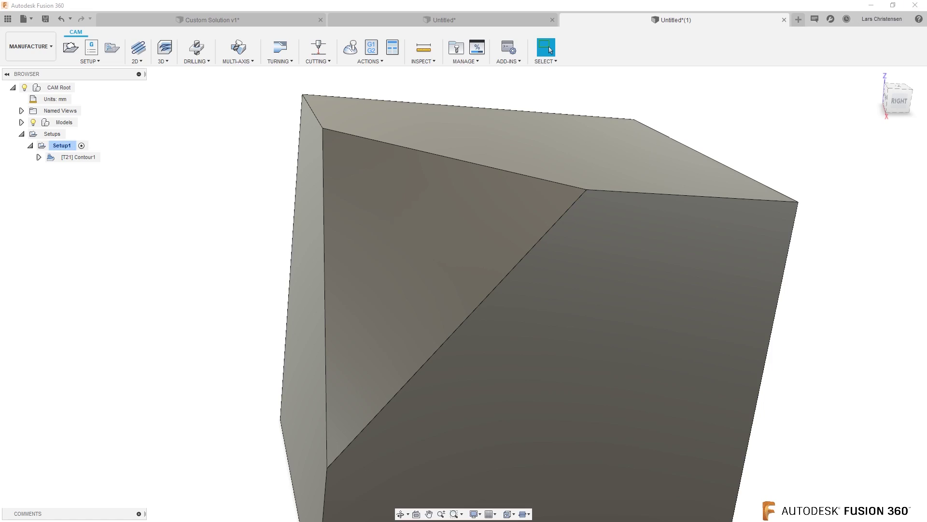
Step: Start a new design and sketch a 250 mm diameter circle at the origin on the ground plane
{"action": "left_click", "coordinate": [798, 20]}
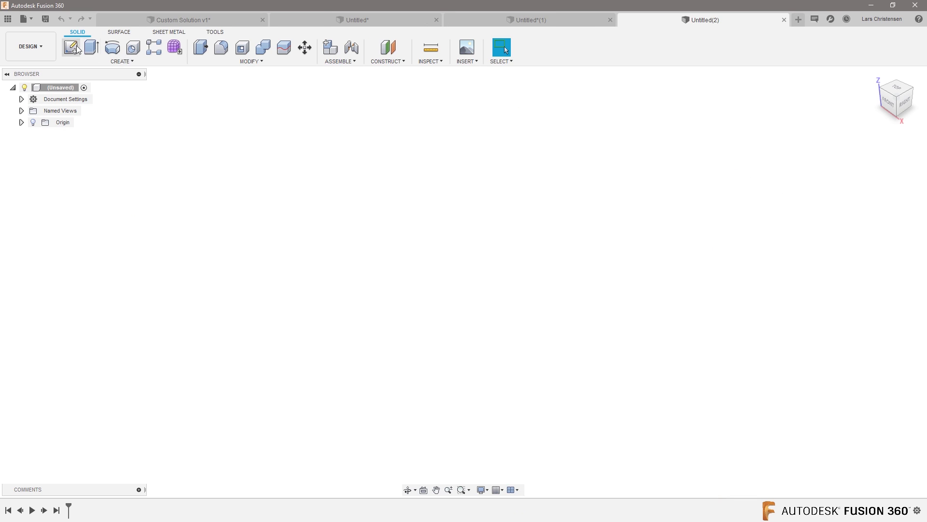
{"action": "left_click", "coordinate": [71, 46]}
{"action": "left_click", "coordinate": [518, 279]}
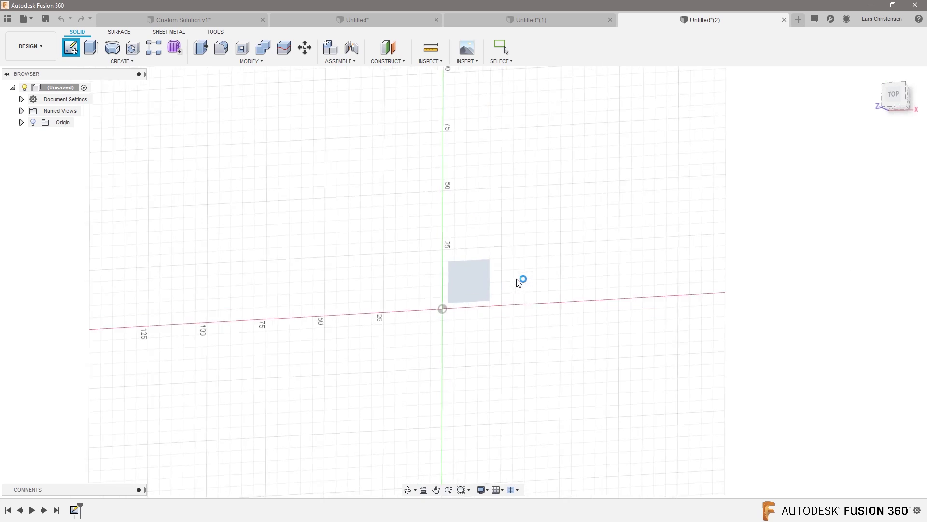
{"action": "key", "text": "c"}
{"action": "left_click", "coordinate": [428, 325]}
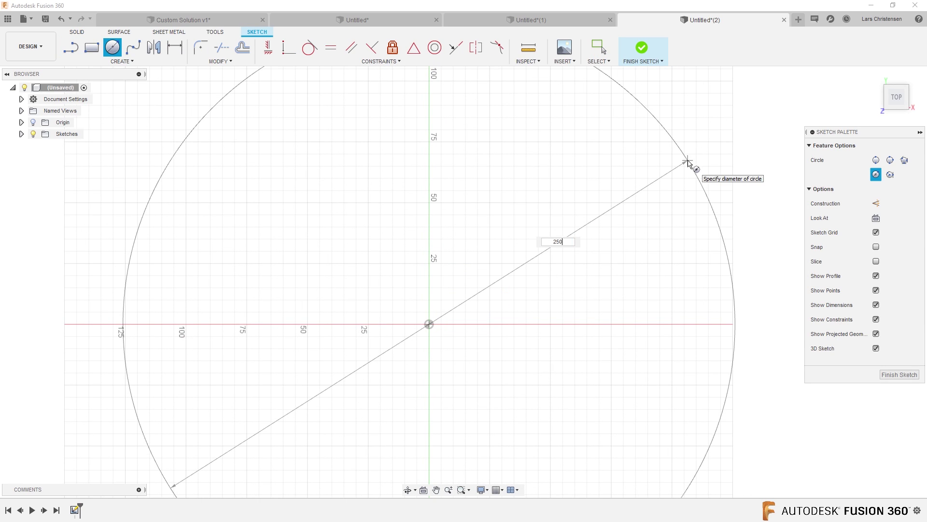
{"action": "left_click", "coordinate": [688, 163]}
{"action": "key", "text": "Escape"}
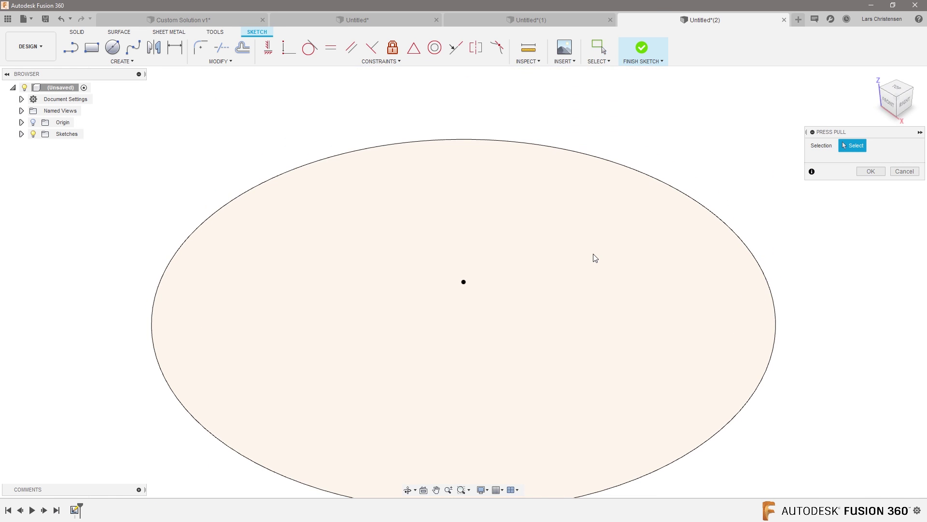
Step: Extrude the circle 80 mm into a solid cylinder
{"action": "left_click", "coordinate": [555, 304]}
{"action": "type", "text": "80"}
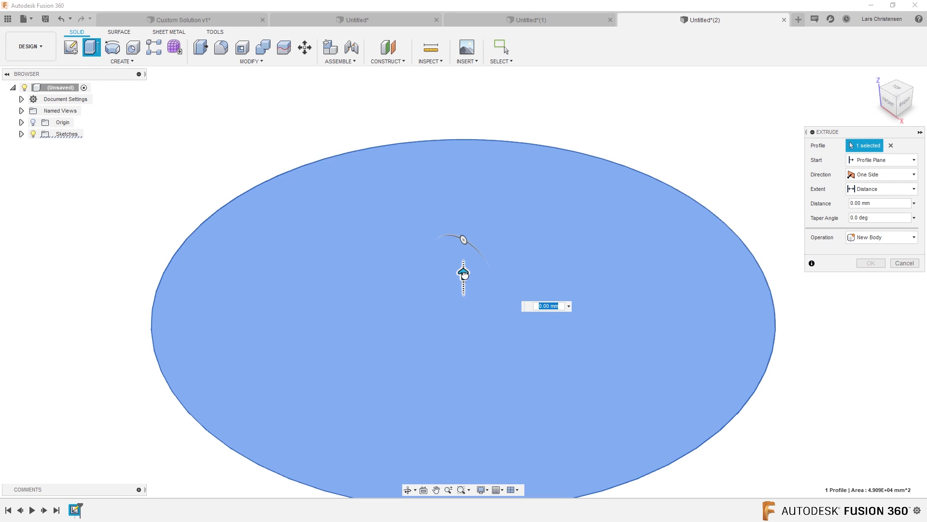
{"action": "left_click", "coordinate": [879, 264]}
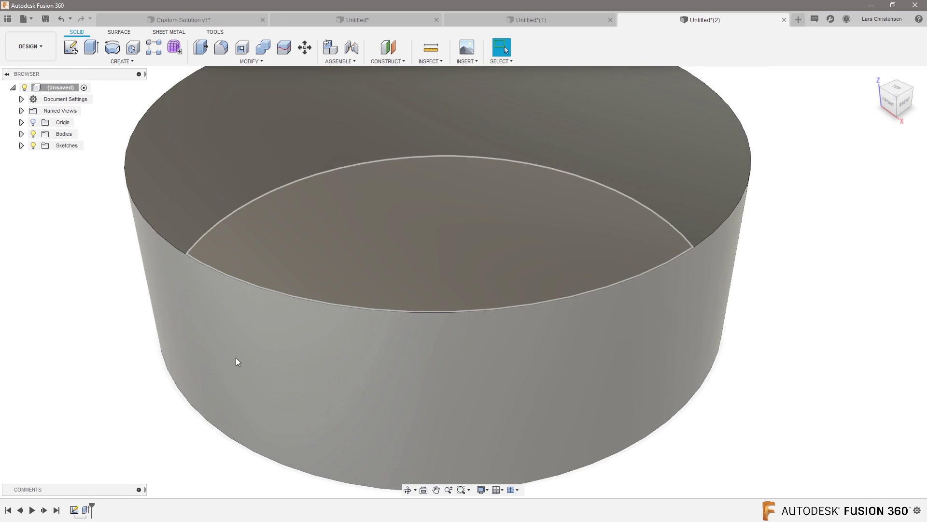
{"action": "scroll", "coordinate": [240, 358], "scroll_direction": "down", "scroll_amount": 3}
{"action": "left_click", "coordinate": [71, 47]}
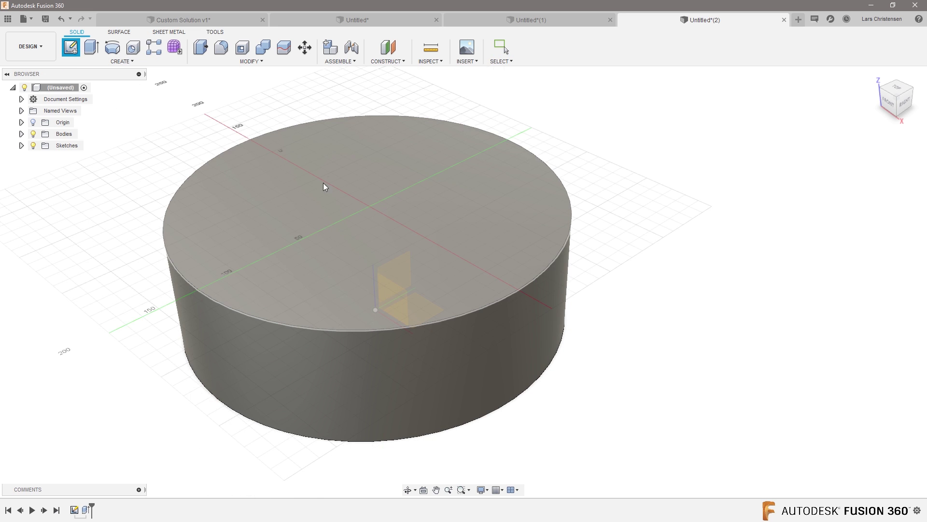
Step: On the cylinder's top face, sketch a 150 mm diameter circle centred on the origin
{"action": "left_click", "coordinate": [319, 216]}
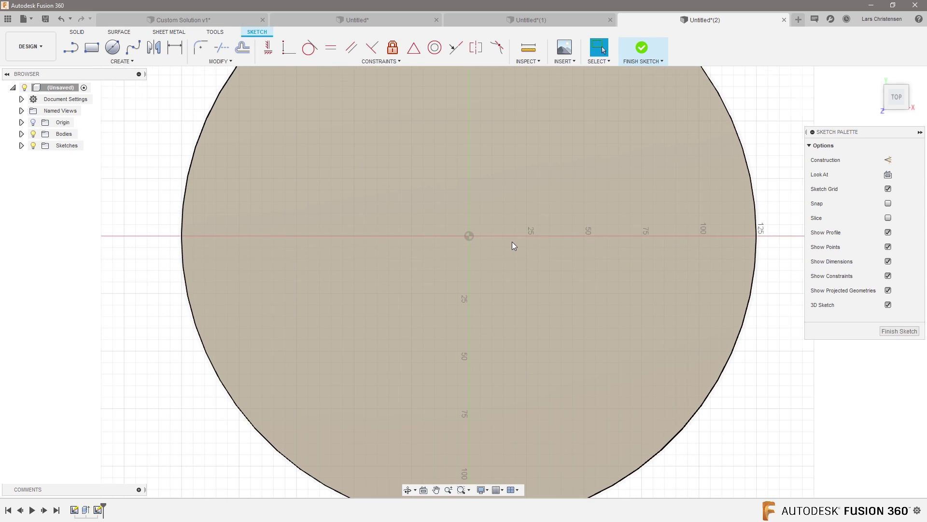
{"action": "key", "text": "c"}
{"action": "left_click", "coordinate": [468, 235]}
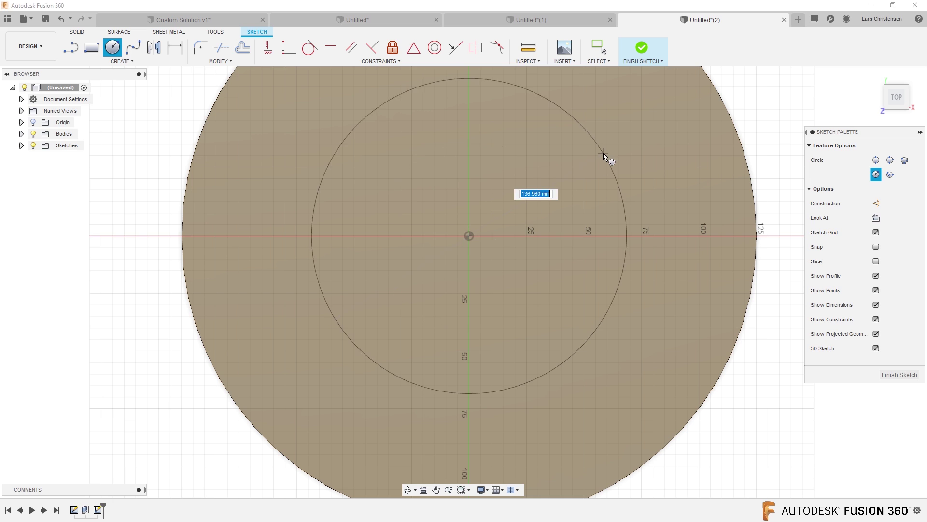
{"action": "type", "text": "150"}
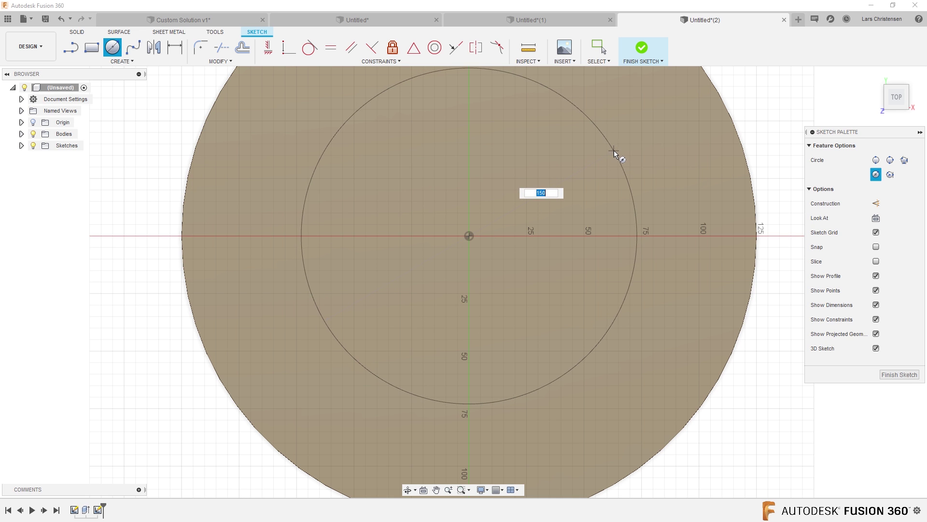
{"action": "key", "text": "Return"}
{"action": "scroll", "coordinate": [229, 362], "scroll_direction": "down", "scroll_amount": 3}
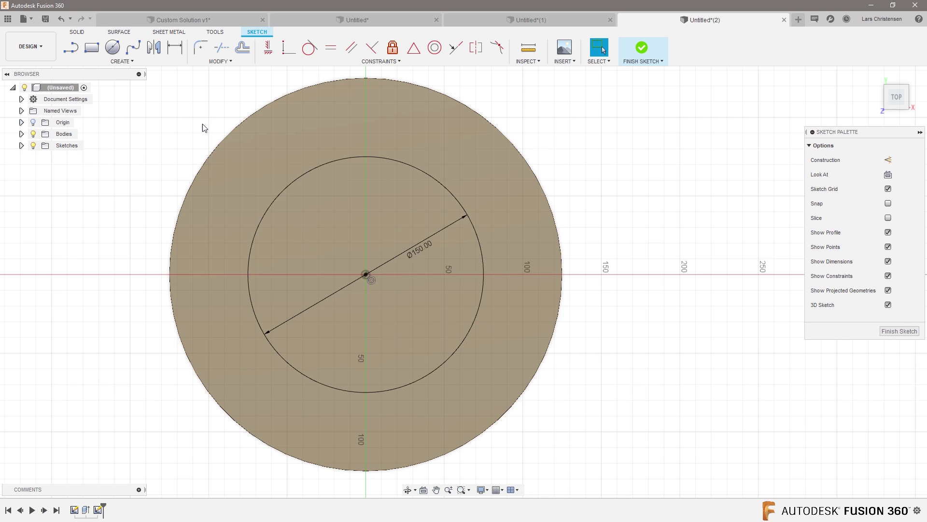
{"action": "scroll", "coordinate": [207, 129], "scroll_direction": "up", "scroll_amount": 3}
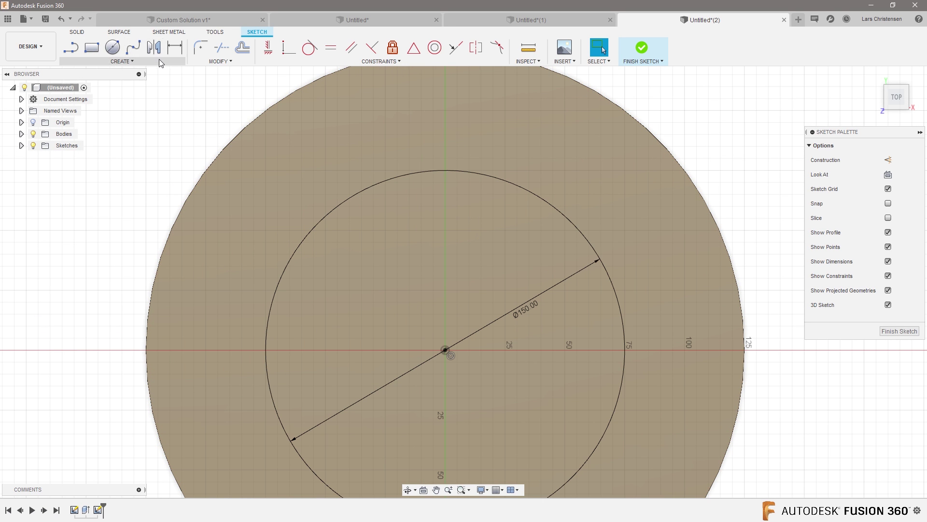
Step: Draw two lines from the centre to the 150 mm circle, one angled and one horizontal
{"action": "key", "text": "l"}
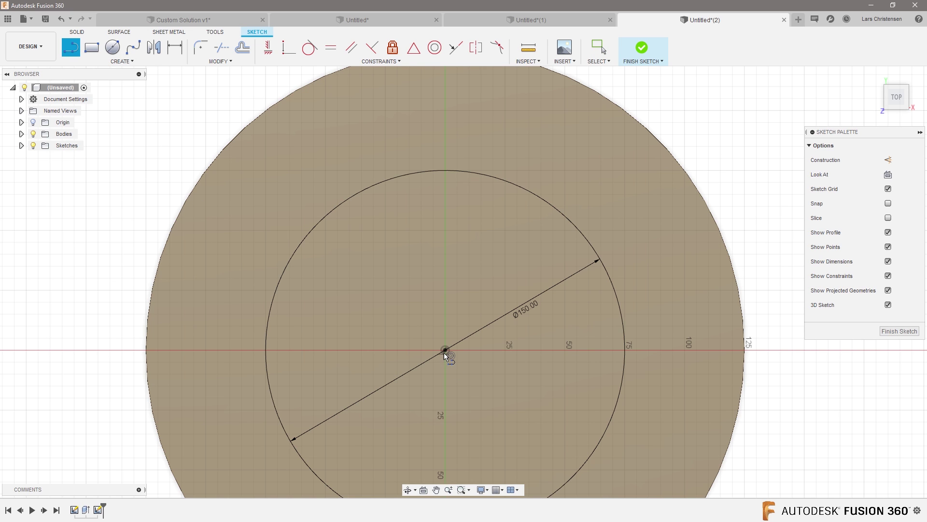
{"action": "left_click", "coordinate": [445, 349]}
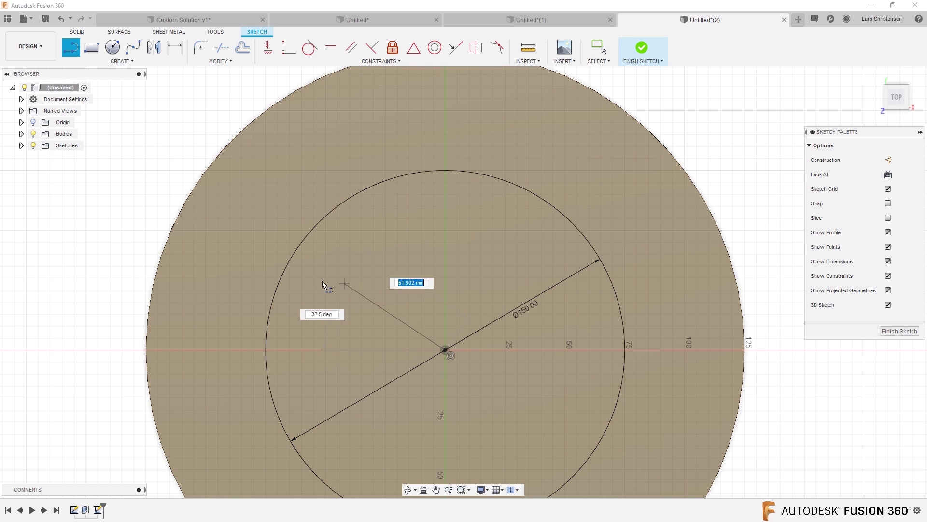
{"action": "left_click", "coordinate": [295, 251]}
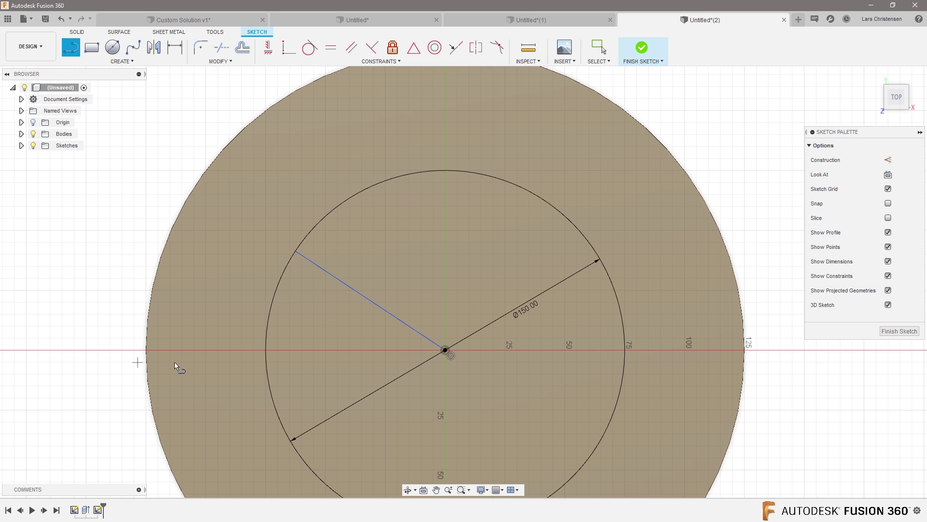
{"action": "left_click", "coordinate": [445, 349]}
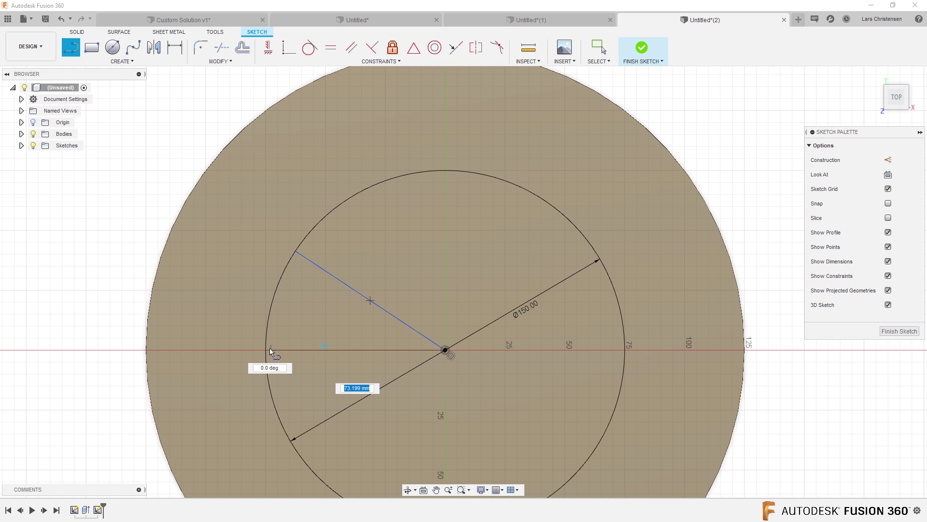
{"action": "left_click", "coordinate": [266, 349]}
Step: Dimension the angle between the two lines as 30°
{"action": "key", "text": "d"}
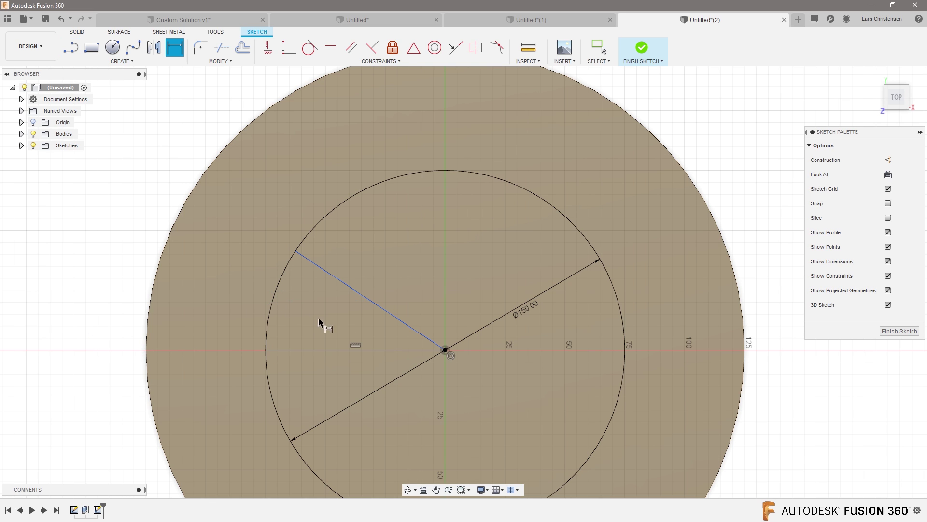
{"action": "left_click", "coordinate": [380, 349]}
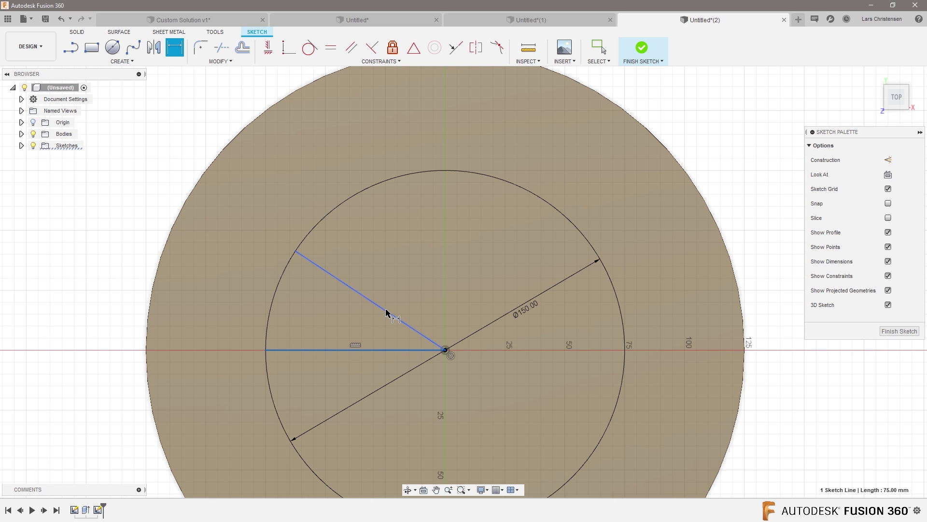
{"action": "left_click", "coordinate": [382, 307]}
{"action": "left_click", "coordinate": [319, 318]}
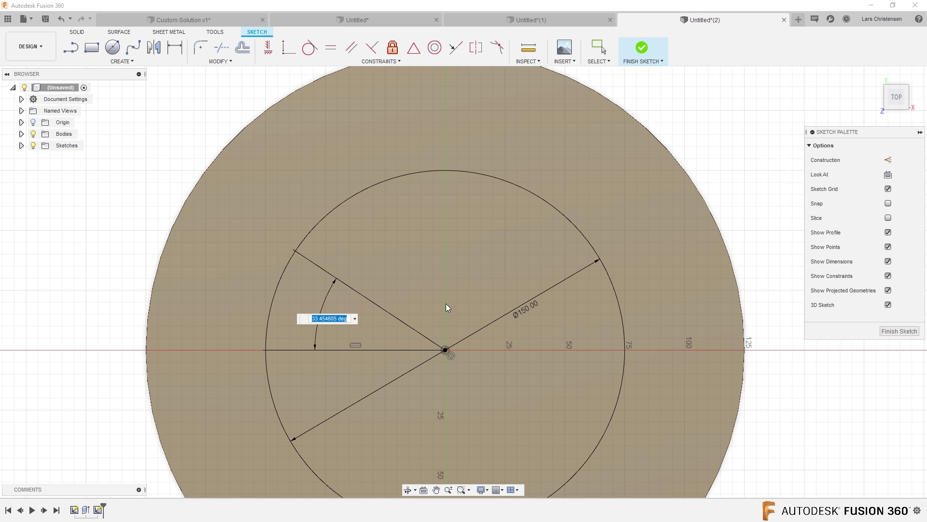
{"action": "type", "text": "30"}
{"action": "key", "text": "Return"}
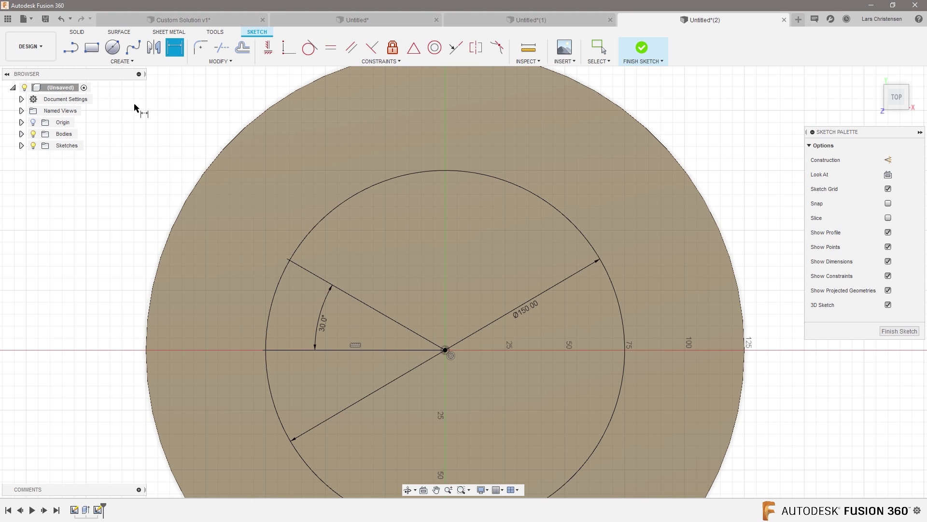
{"action": "left_click", "coordinate": [133, 61]}
Step: Add a 10 mm sketch text P at about -150° near the angled line's end
{"action": "left_click", "coordinate": [75, 170]}
{"action": "scroll", "coordinate": [280, 212], "scroll_direction": "up", "scroll_amount": 3}
{"action": "scroll", "coordinate": [228, 269], "scroll_direction": "up", "scroll_amount": 1}
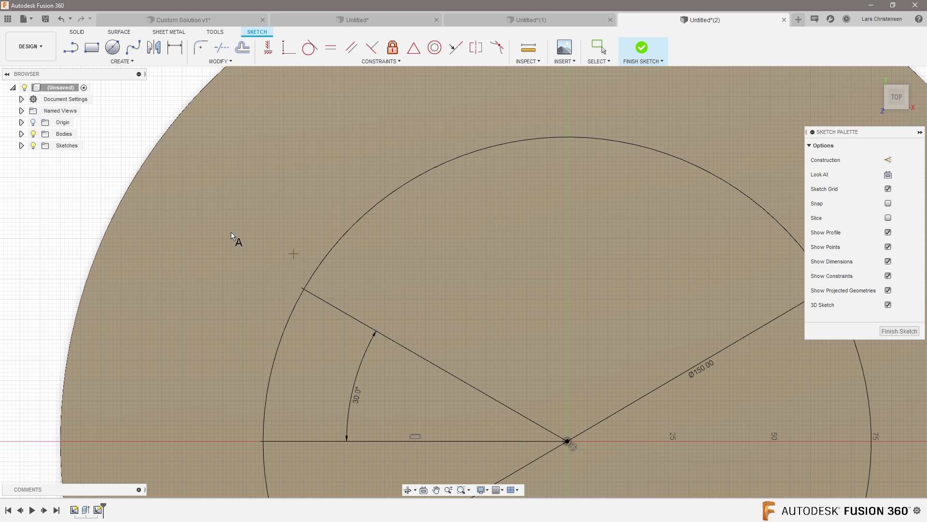
{"action": "left_click", "coordinate": [230, 272]}
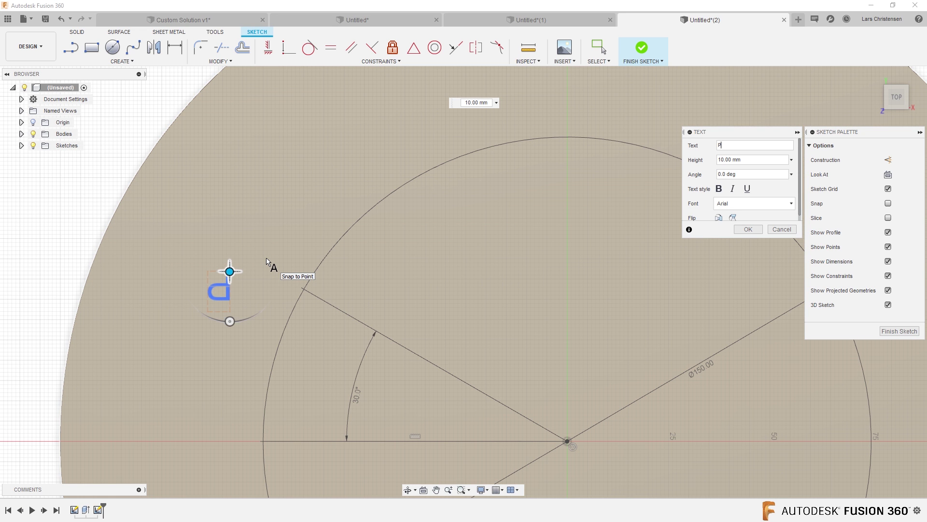
{"action": "left_click_drag", "start_coordinate": [230, 321], "coordinate": [200, 220]}
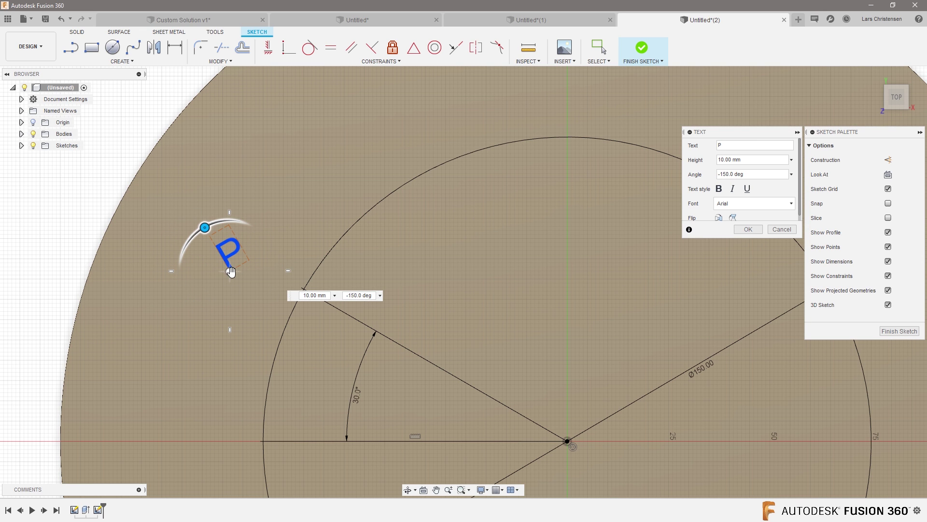
{"action": "left_click_drag", "start_coordinate": [248, 271], "coordinate": [291, 265]}
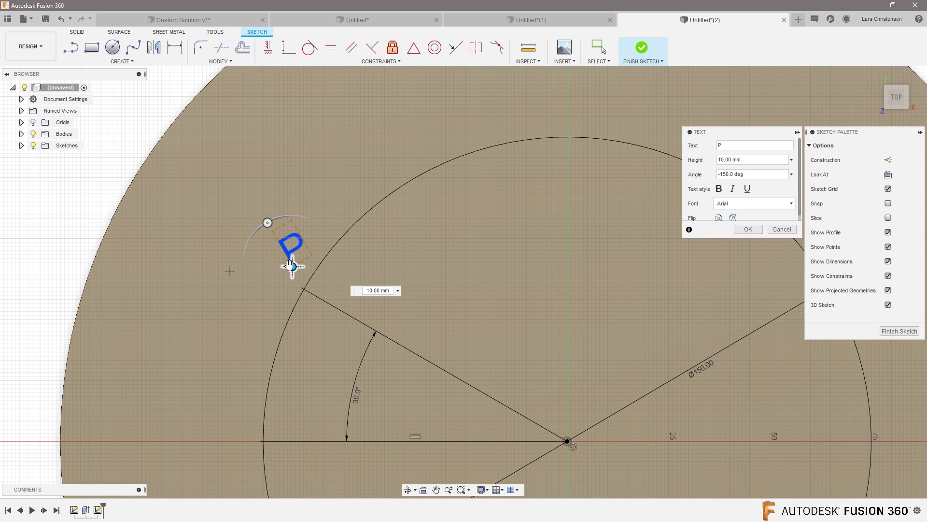
{"action": "left_click_drag", "start_coordinate": [291, 265], "coordinate": [306, 291]}
Step: Move the P text's anchor onto the point where the angled line meets the circle
{"action": "scroll", "coordinate": [306, 292], "scroll_direction": "up", "scroll_amount": 10}
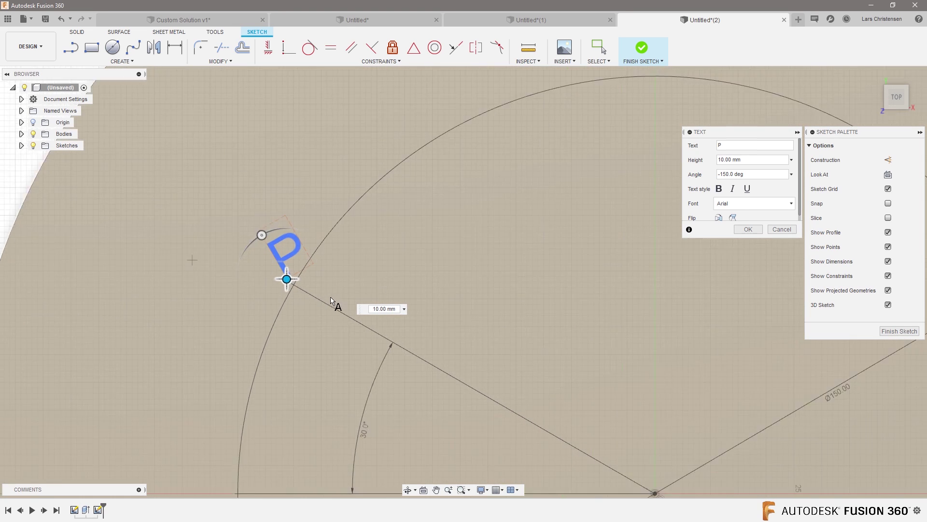
{"action": "scroll", "coordinate": [260, 279], "scroll_direction": "up", "scroll_amount": 4}
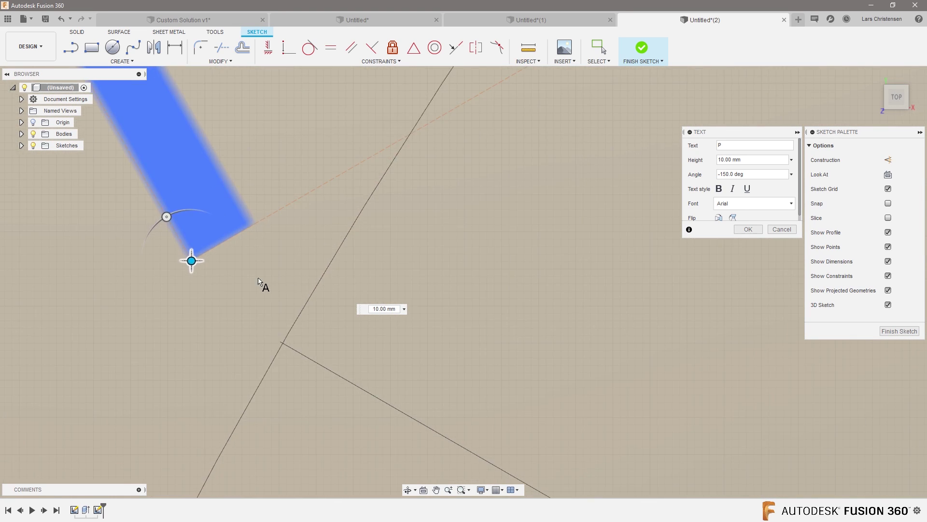
{"action": "left_click_drag", "start_coordinate": [192, 260], "coordinate": [268, 336]}
{"action": "scroll", "coordinate": [365, 346], "scroll_direction": "up", "scroll_amount": 3}
{"action": "scroll", "coordinate": [366, 346], "scroll_direction": "up", "scroll_amount": 2}
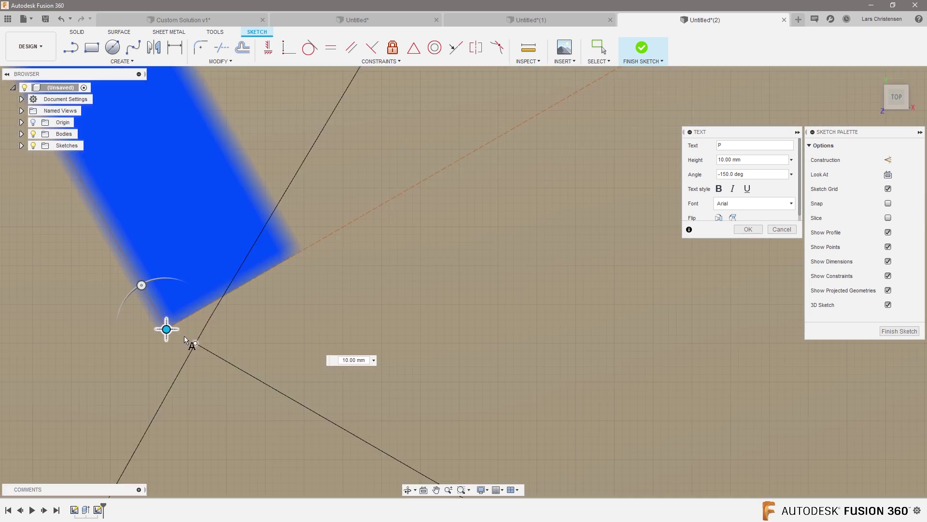
{"action": "left_click_drag", "start_coordinate": [176, 331], "coordinate": [196, 341]}
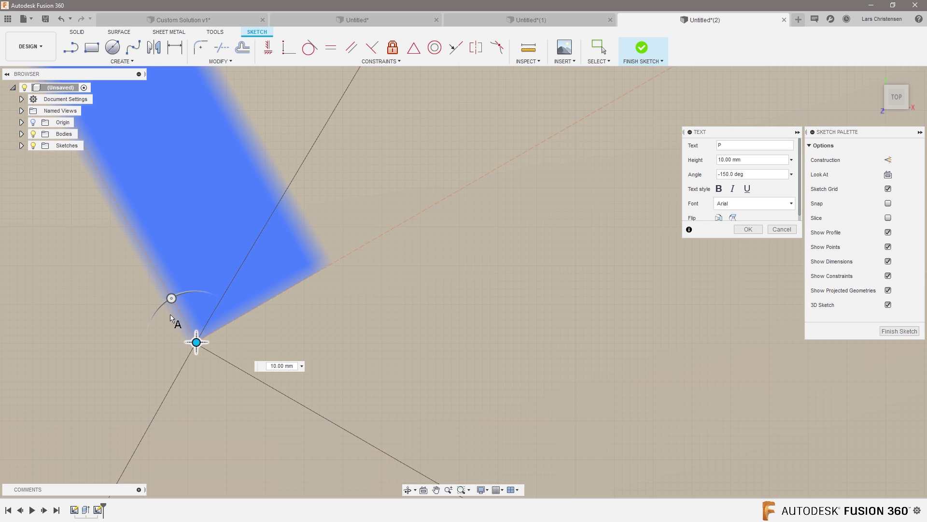
{"action": "left_click_drag", "start_coordinate": [171, 298], "coordinate": [143, 319]}
{"action": "scroll", "coordinate": [250, 344], "scroll_direction": "up", "scroll_amount": 2}
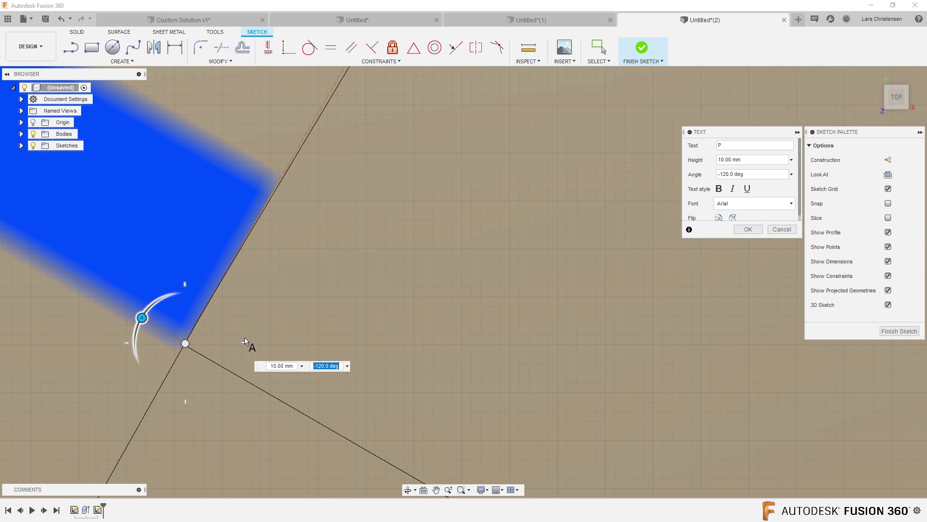
{"action": "scroll", "coordinate": [79, 396], "scroll_direction": "up", "scroll_amount": 3}
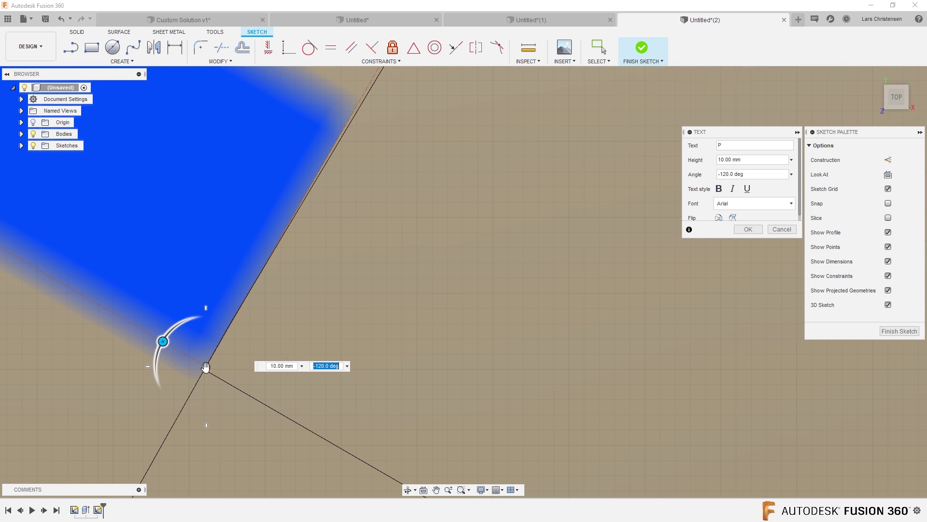
{"action": "left_click_drag", "start_coordinate": [215, 357], "coordinate": [216, 286]}
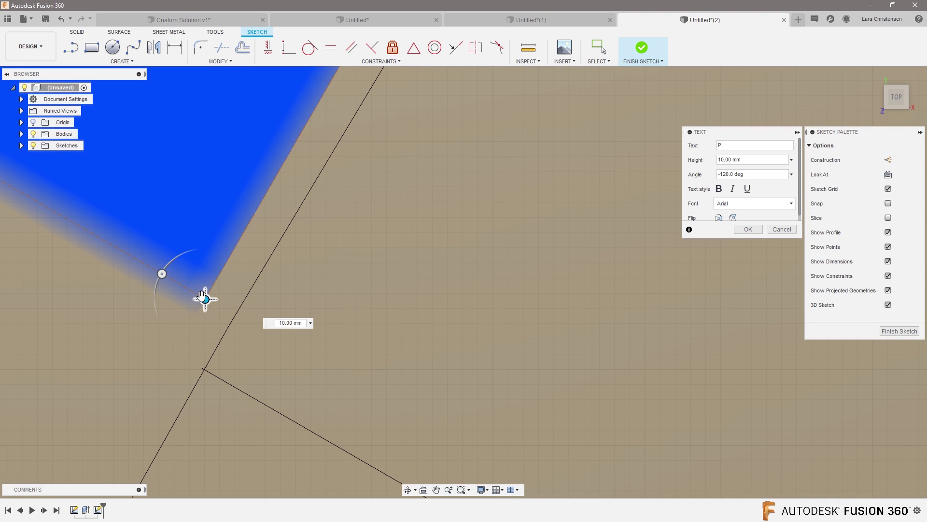
{"action": "left_click_drag", "start_coordinate": [205, 298], "coordinate": [205, 370]}
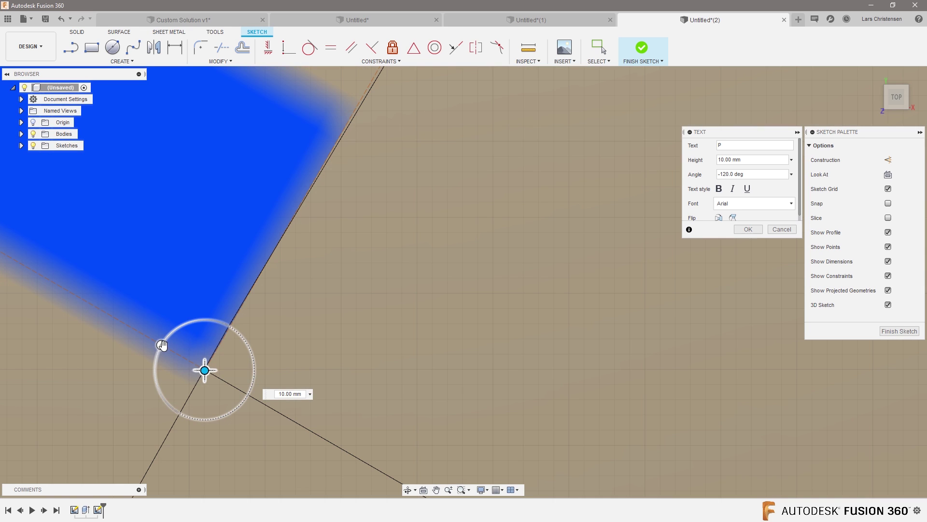
Step: Set the P text angle to -120° and commit the text
{"action": "left_click_drag", "start_coordinate": [163, 345], "coordinate": [162, 344]}
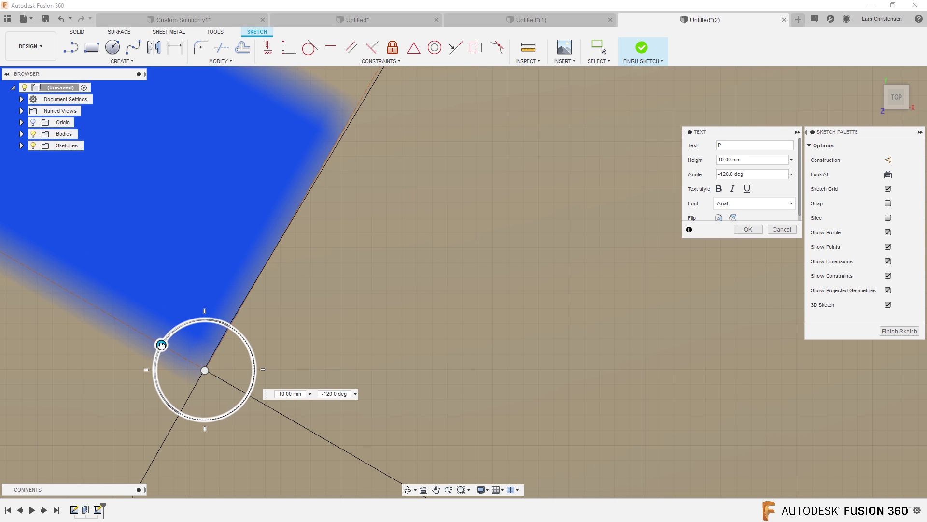
{"action": "type", "text": "-125"}
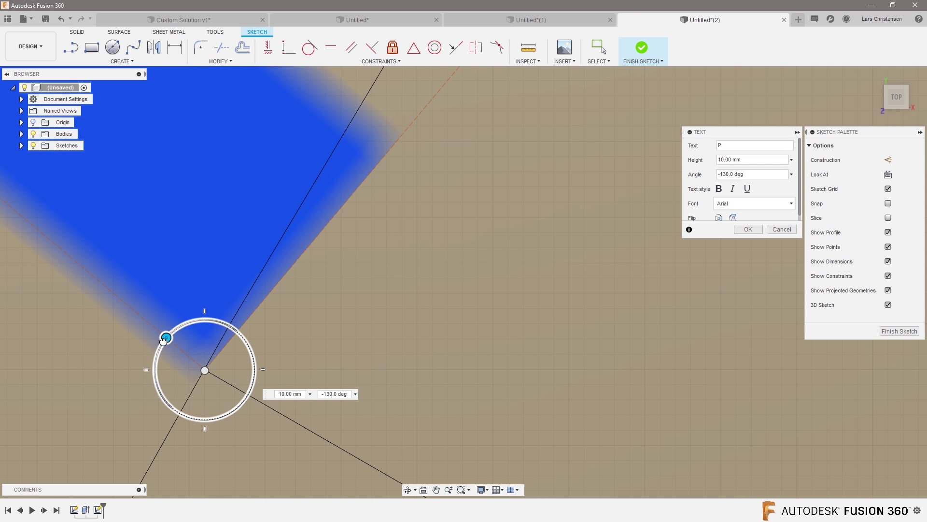
{"action": "left_click_drag", "start_coordinate": [159, 344], "coordinate": [160, 345]}
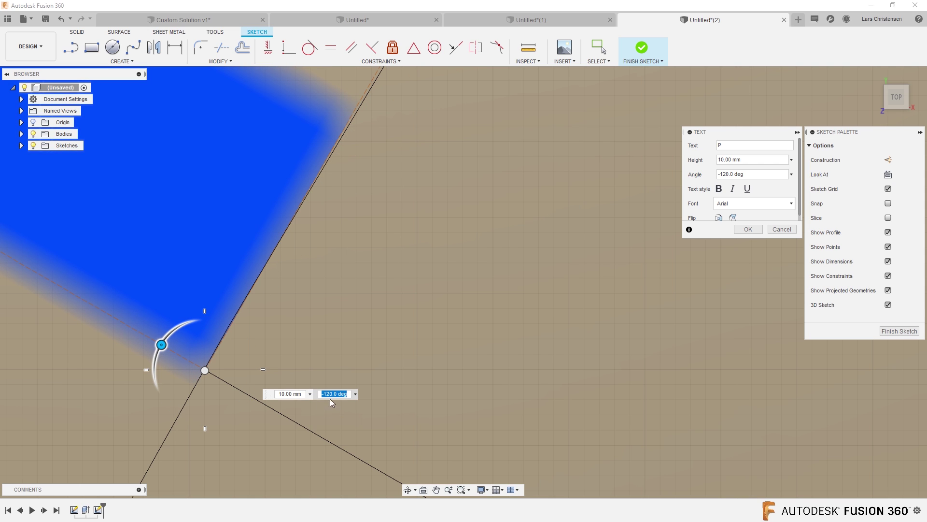
{"action": "key", "text": "BackSpace"}
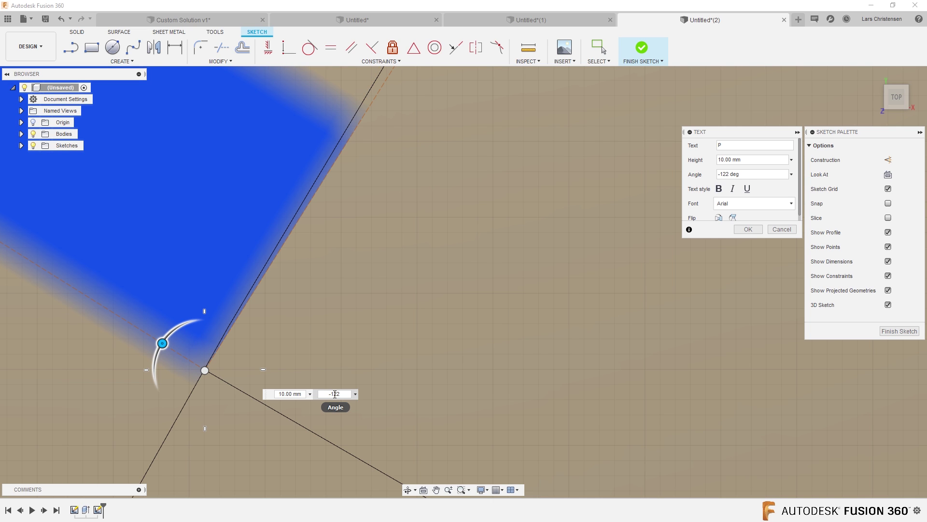
{"action": "type", "text": "-122"}
{"action": "key", "text": "BackSpace"}
{"action": "type", "text": "1"}
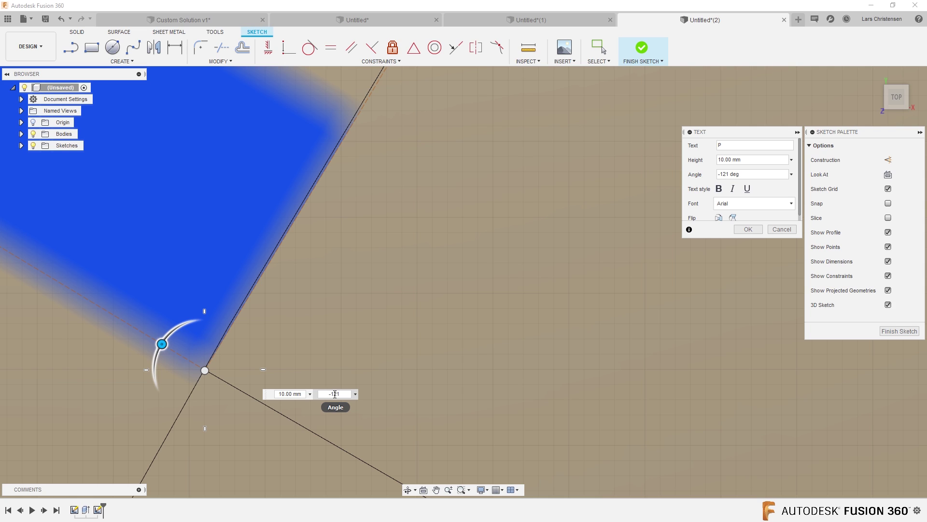
{"action": "key", "text": "BackSpace"}
{"action": "type", "text": "0.5"}
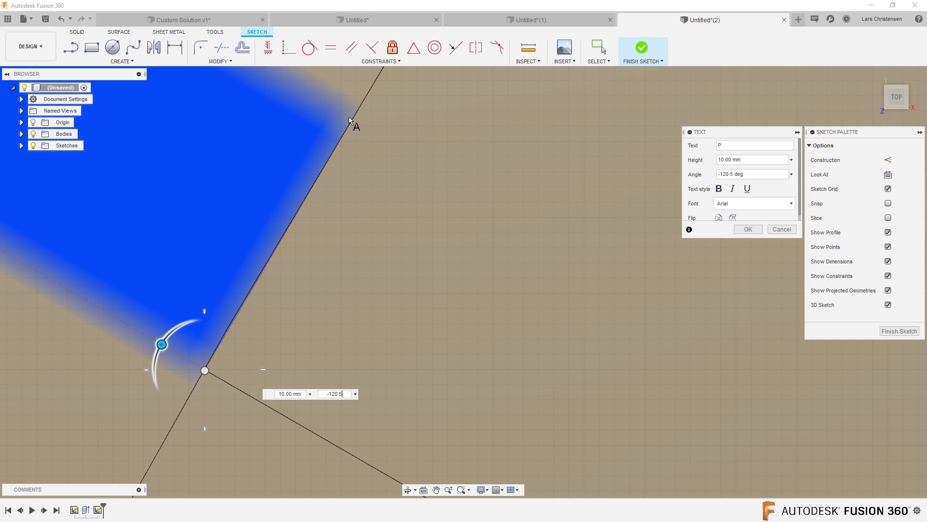
{"action": "key", "text": "Escape"}
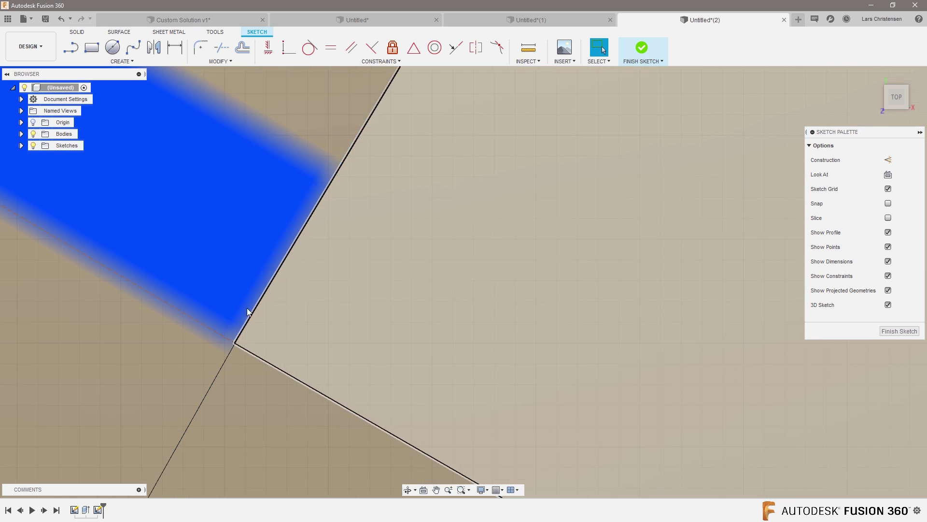
{"action": "scroll", "coordinate": [247, 309], "scroll_direction": "down", "scroll_amount": 6}
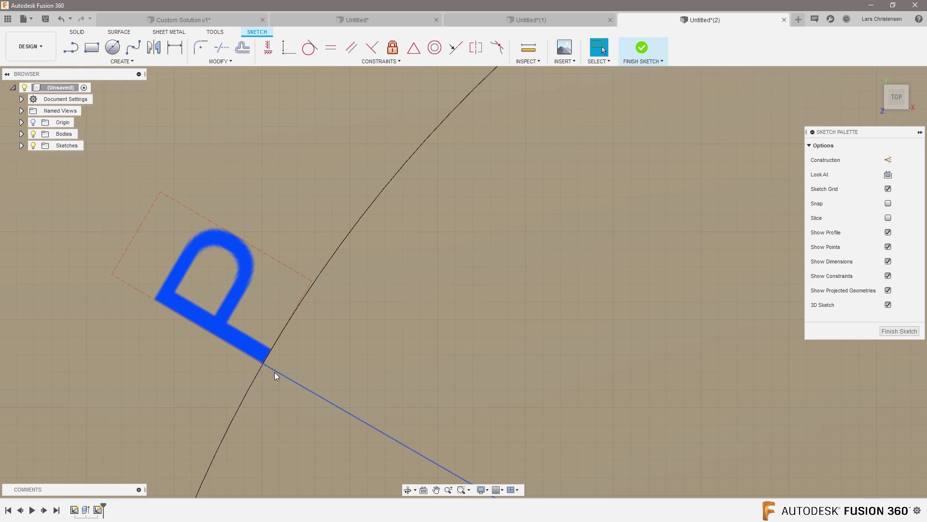
{"action": "scroll", "coordinate": [275, 372], "scroll_direction": "down", "scroll_amount": 8}
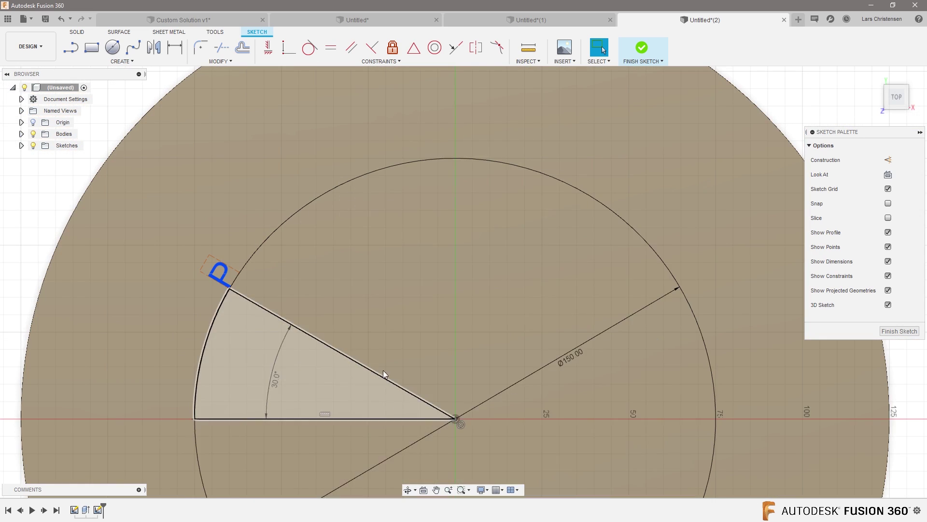
{"action": "scroll", "coordinate": [349, 198], "scroll_direction": "up", "scroll_amount": 2}
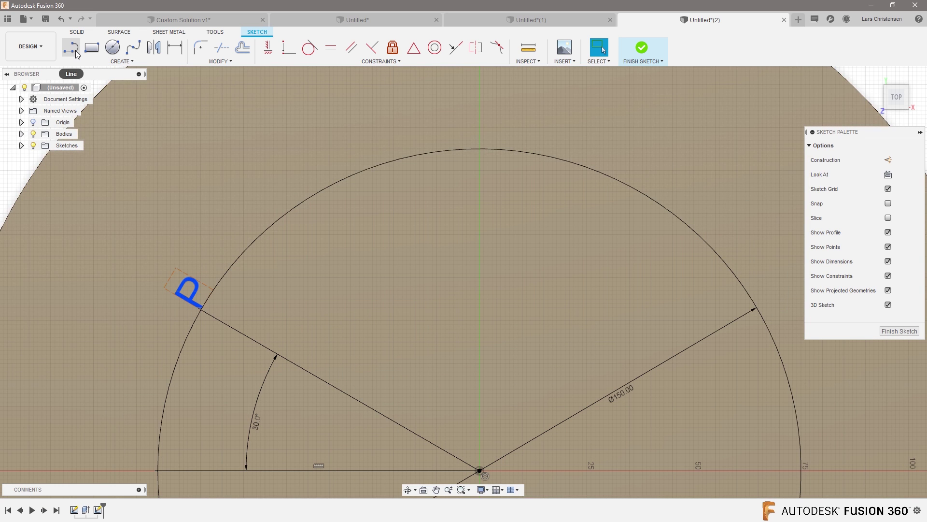
{"action": "scroll", "coordinate": [214, 280], "scroll_direction": "up", "scroll_amount": 3}
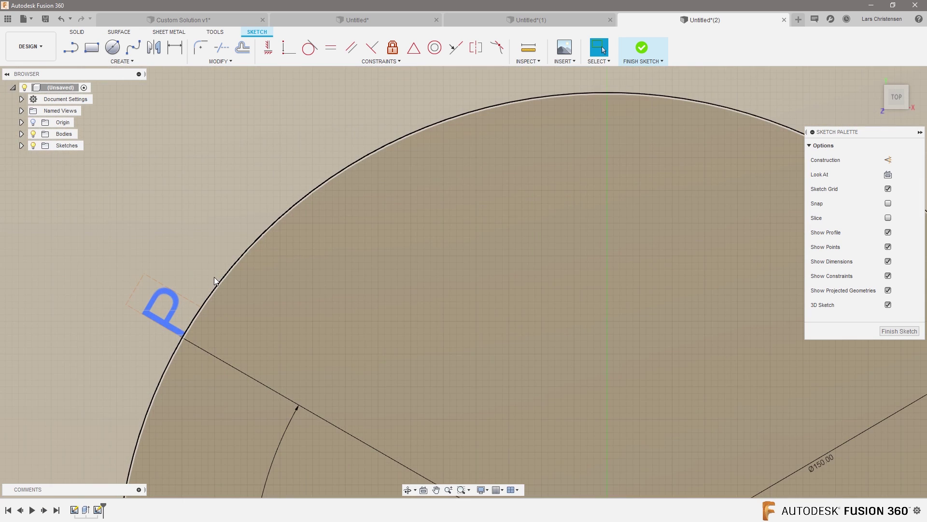
{"action": "scroll", "coordinate": [215, 280], "scroll_direction": "up", "scroll_amount": 1}
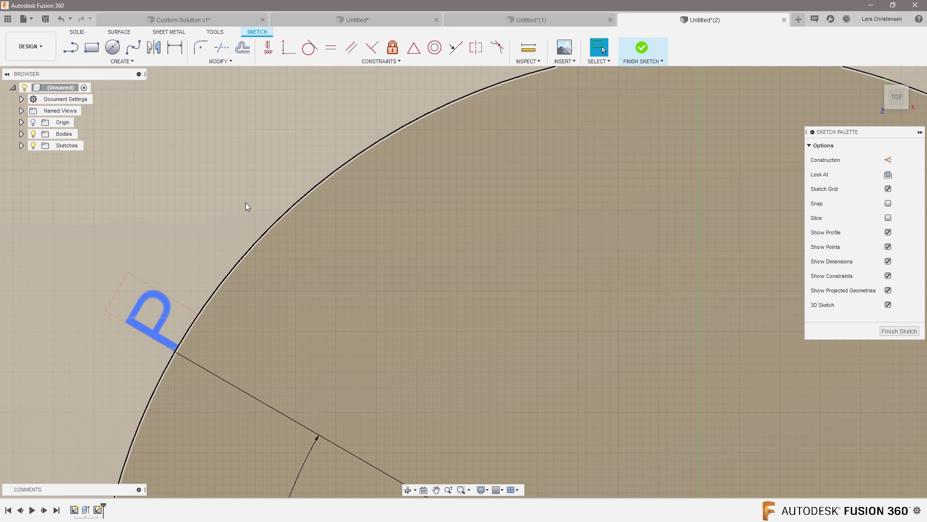
{"action": "left_click", "coordinate": [67, 62]}
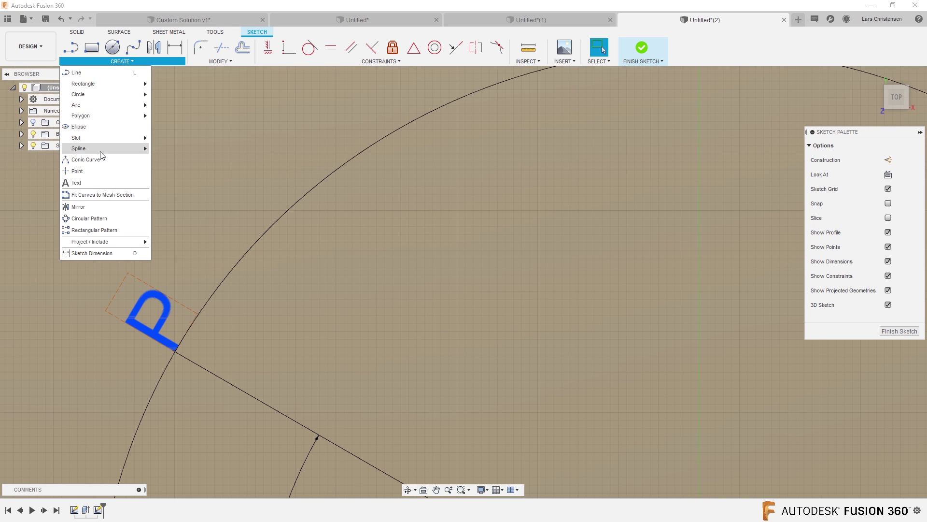
Step: Add sketch text A, roughly rotated, and move it down toward the circle
{"action": "left_click", "coordinate": [96, 183]}
{"action": "left_click", "coordinate": [193, 158]}
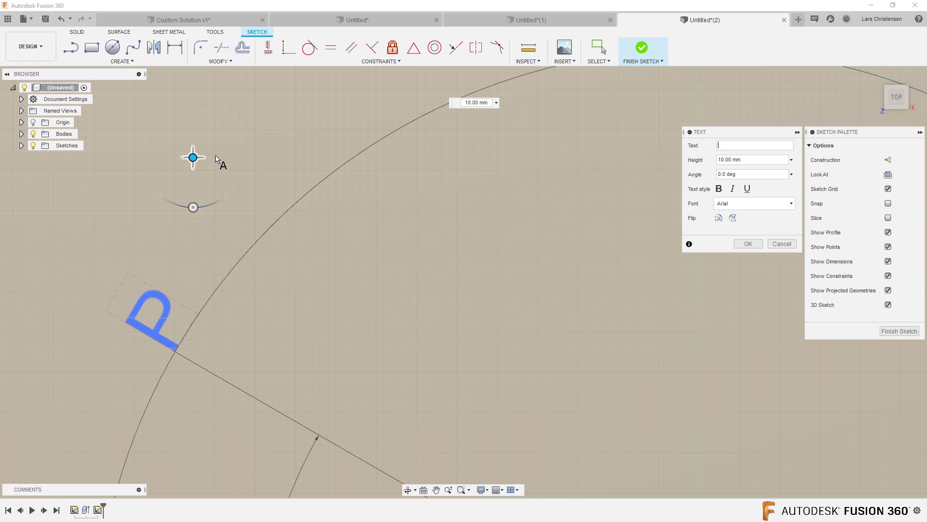
{"action": "type", "text": "A"}
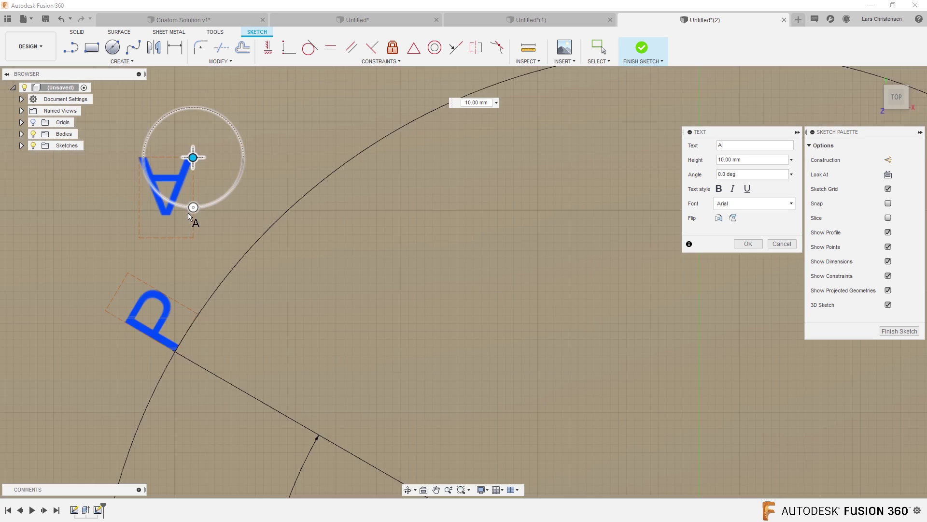
{"action": "left_click_drag", "start_coordinate": [188, 213], "coordinate": [137, 100]}
{"action": "left_click_drag", "start_coordinate": [192, 166], "coordinate": [210, 292]}
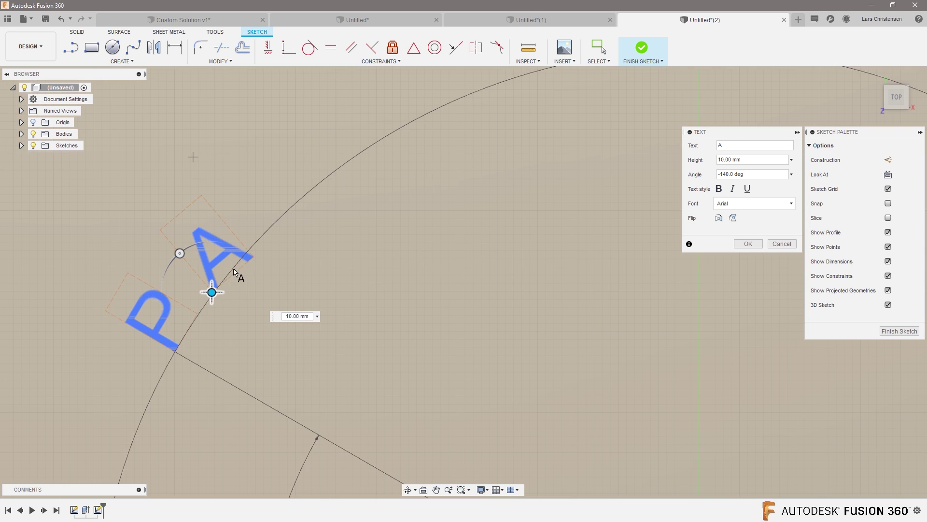
Step: Place A on its construction line at -129.5° and commit it
{"action": "scroll", "coordinate": [233, 272], "scroll_direction": "up", "scroll_amount": 8}
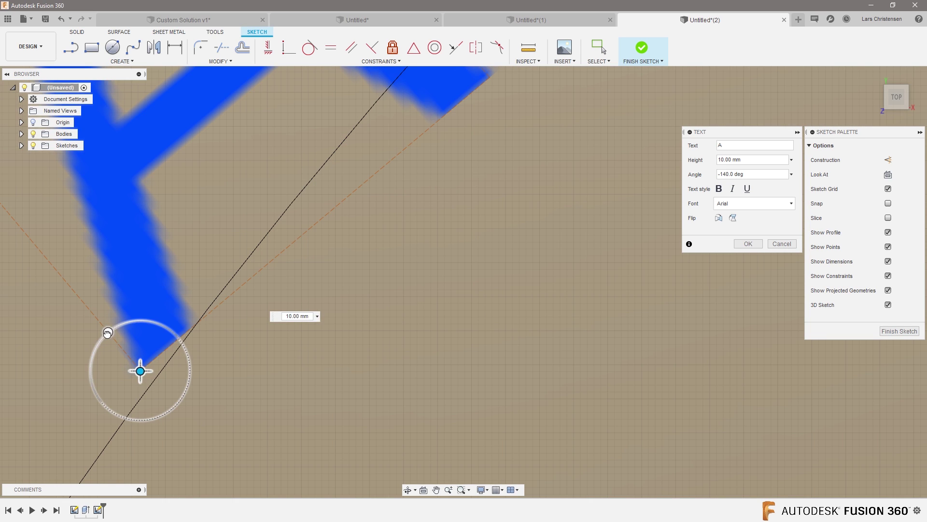
{"action": "left_click_drag", "start_coordinate": [107, 333], "coordinate": [102, 338]}
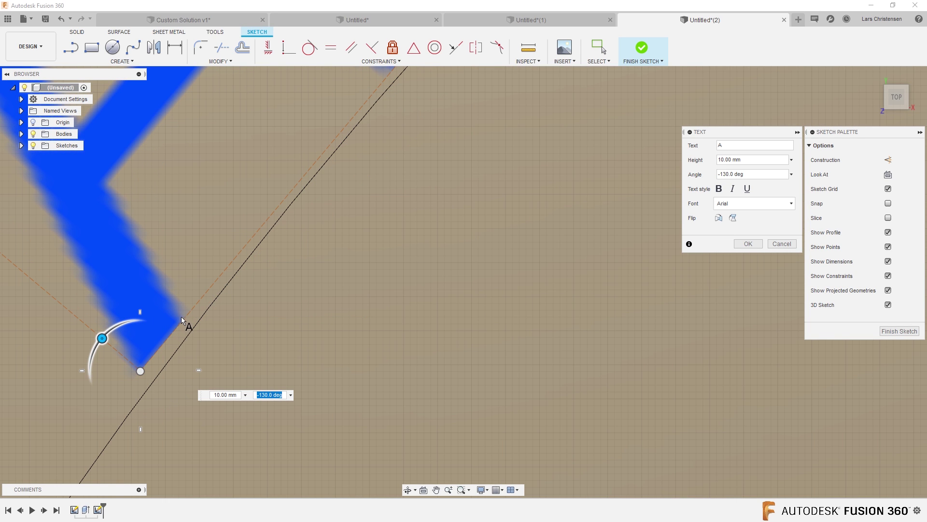
{"action": "left_click_drag", "start_coordinate": [140, 371], "coordinate": [149, 379]}
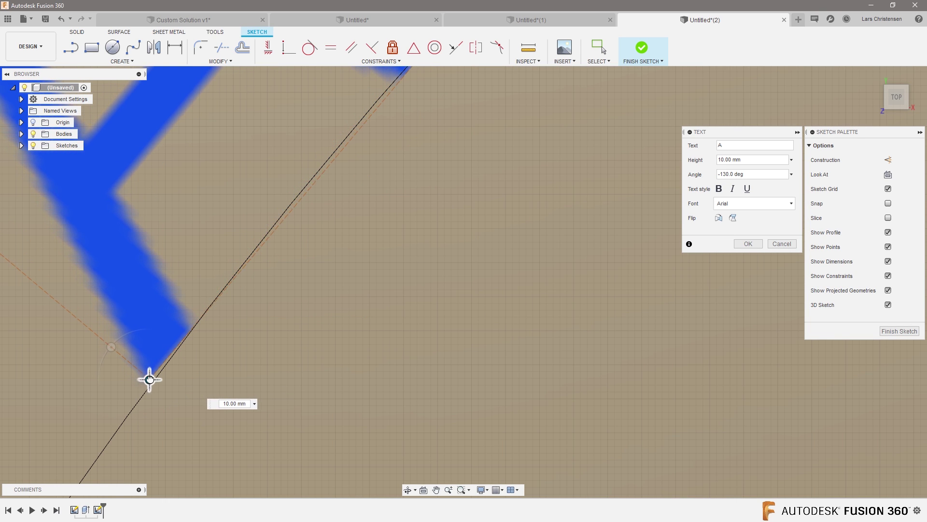
{"action": "scroll", "coordinate": [278, 380], "scroll_direction": "down", "scroll_amount": 3}
{"action": "scroll", "coordinate": [369, 172], "scroll_direction": "up", "scroll_amount": 3}
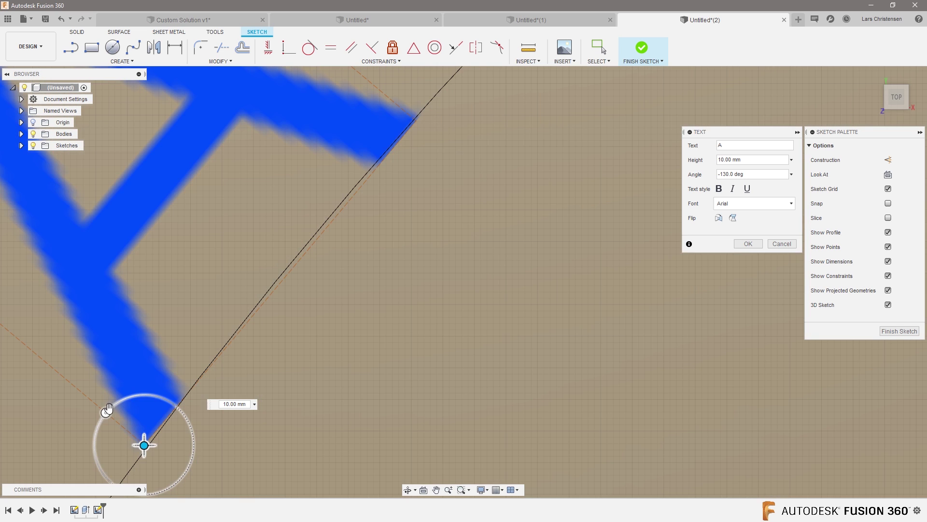
{"action": "left_click_drag", "start_coordinate": [105, 413], "coordinate": [102, 414]}
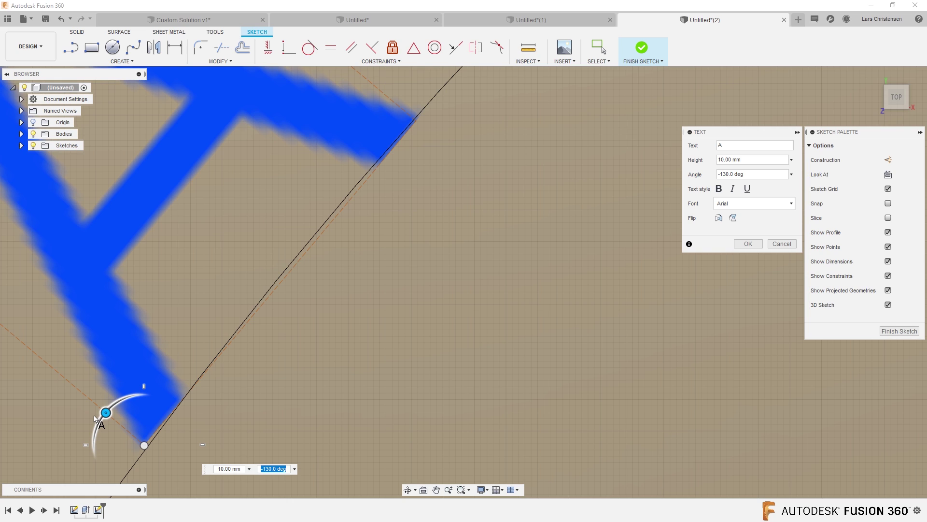
{"action": "type", "text": "-129.5"}
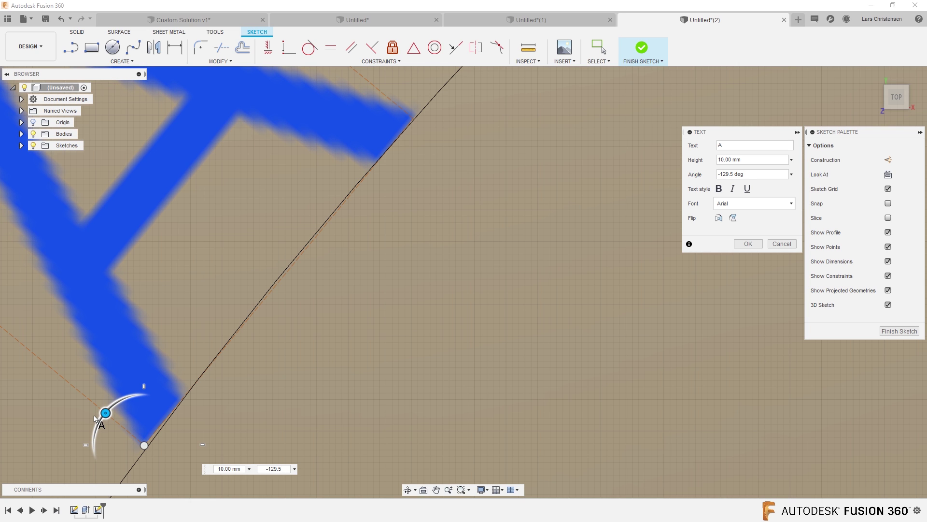
{"action": "key", "text": "Return"}
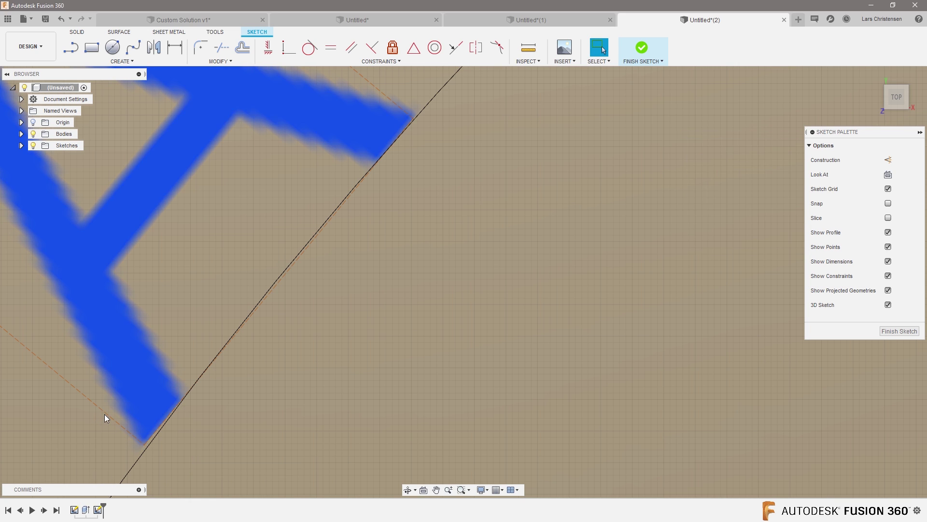
{"action": "scroll", "coordinate": [129, 384], "scroll_direction": "down", "scroll_amount": 3}
Step: Add a 10 mm sketch text R and move it down onto the circle's arc
{"action": "scroll", "coordinate": [217, 338], "scroll_direction": "down", "scroll_amount": 5}
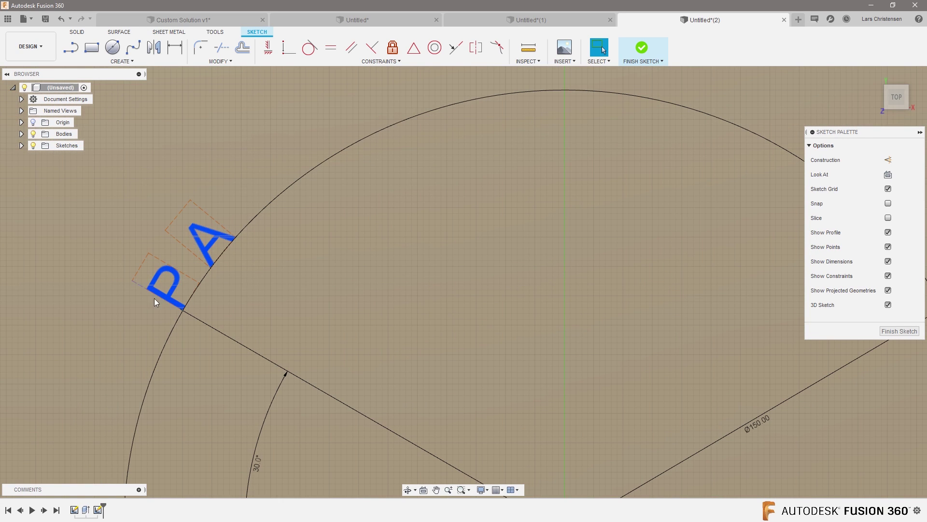
{"action": "left_click", "coordinate": [122, 61]}
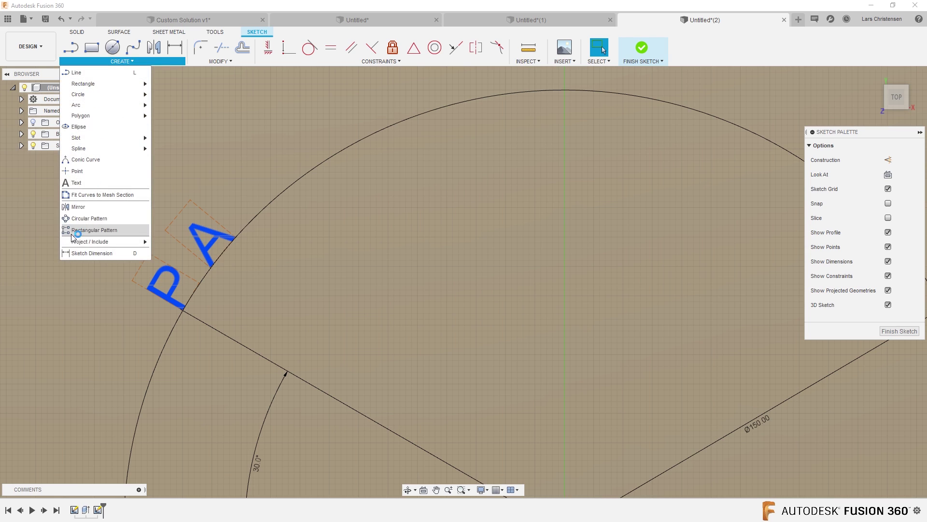
{"action": "left_click", "coordinate": [83, 186]}
{"action": "left_click", "coordinate": [252, 132]}
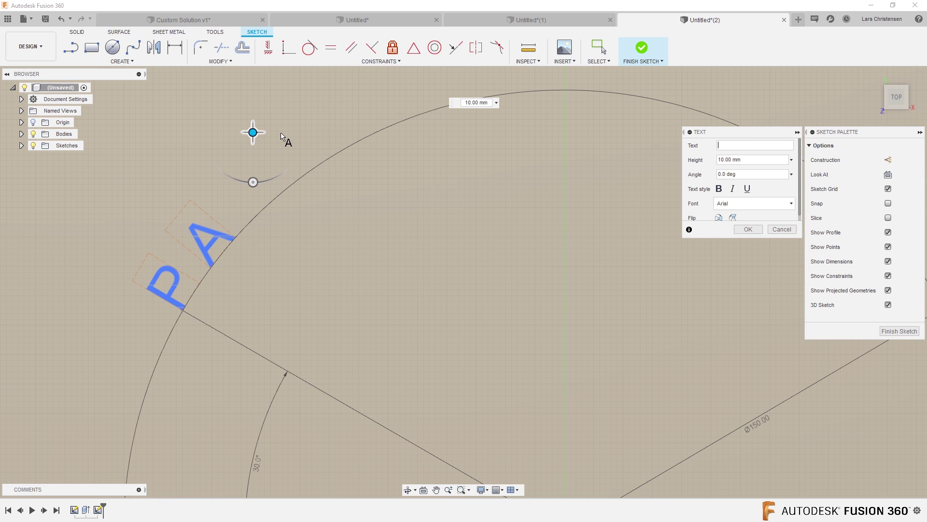
{"action": "type", "text": "R"}
{"action": "left_click_drag", "start_coordinate": [247, 185], "coordinate": [245, 93]}
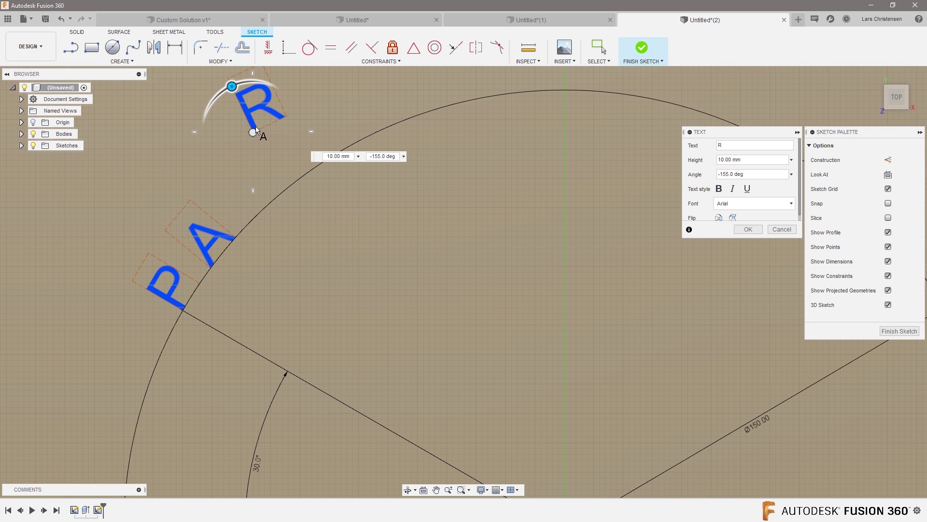
{"action": "mouse_move", "coordinate": [253, 132]}
{"action": "left_mouse_down"}
{"action": "mouse_move", "coordinate": [249, 222]}
{"action": "mouse_move", "coordinate": [258, 220]}
{"action": "left_mouse_up"}
Step: Rotate R to -136.5° along its construction line and commit it
{"action": "scroll", "coordinate": [258, 220], "scroll_direction": "up", "scroll_amount": 2}
{"action": "scroll", "coordinate": [258, 219], "scroll_direction": "up", "scroll_amount": 6}
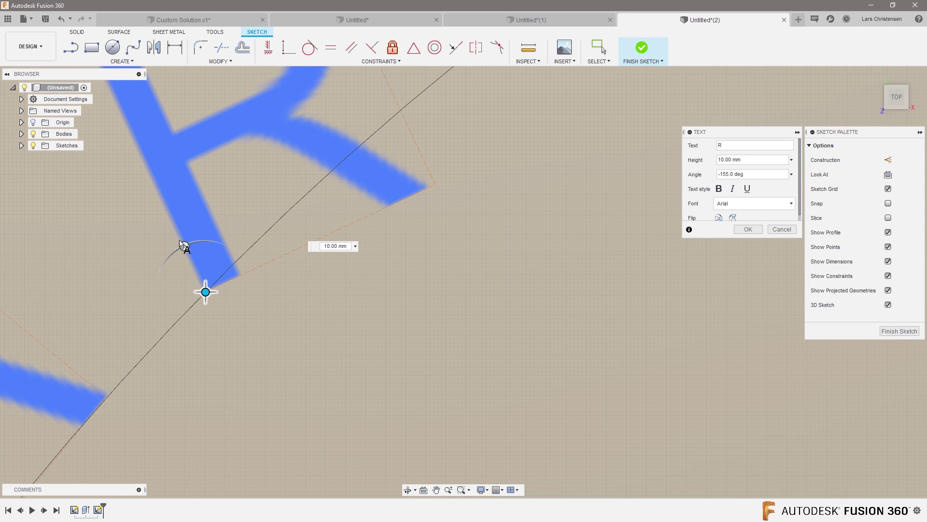
{"action": "left_click_drag", "start_coordinate": [180, 244], "coordinate": [155, 249]}
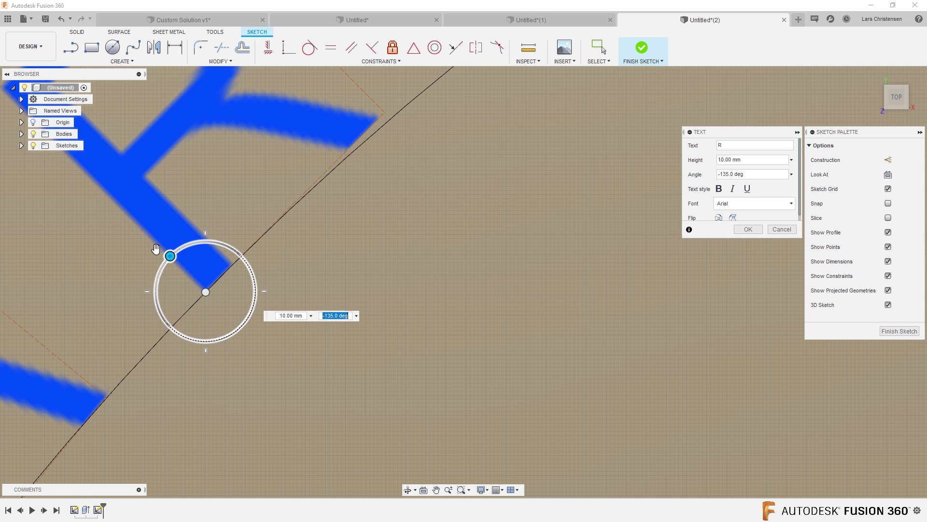
{"action": "scroll", "coordinate": [228, 224], "scroll_direction": "up", "scroll_amount": 5}
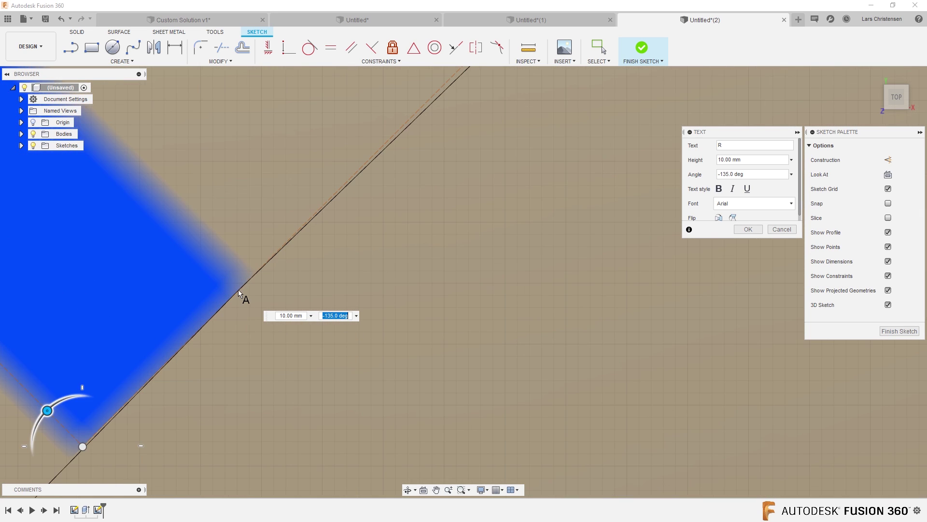
{"action": "scroll", "coordinate": [238, 291], "scroll_direction": "up", "scroll_amount": 3}
{"action": "scroll", "coordinate": [205, 316], "scroll_direction": "down", "scroll_amount": 6}
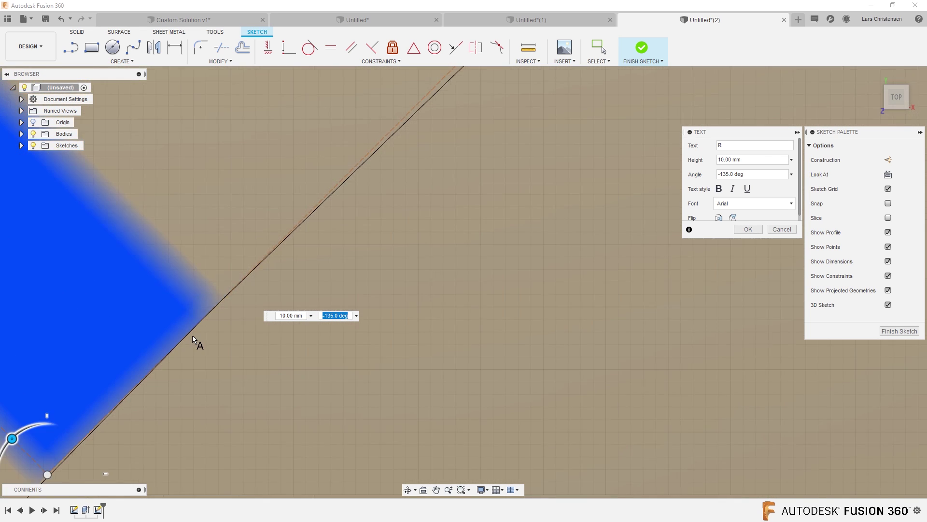
{"action": "scroll", "coordinate": [357, 161], "scroll_direction": "up", "scroll_amount": 2}
{"action": "scroll", "coordinate": [357, 160], "scroll_direction": "up", "scroll_amount": 1}
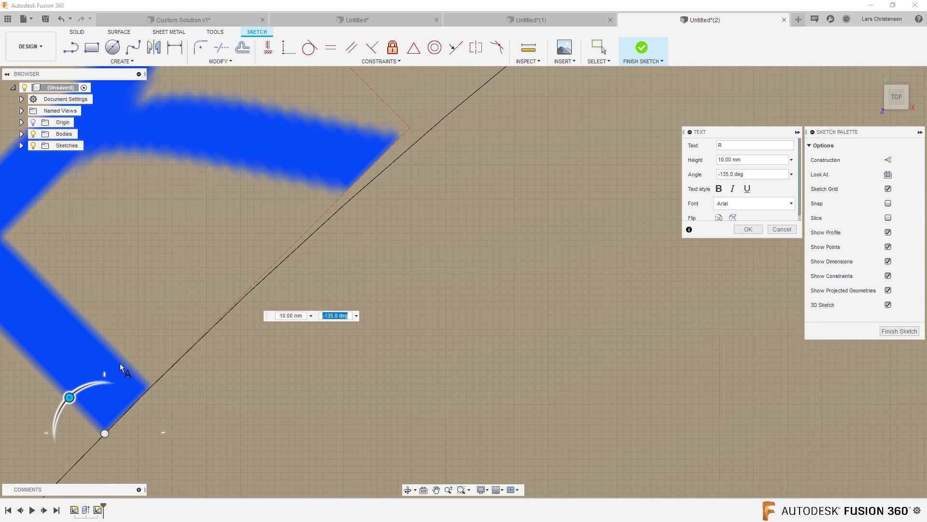
{"action": "type", "text": "-13"}
{"action": "type", "text": "5.5"}
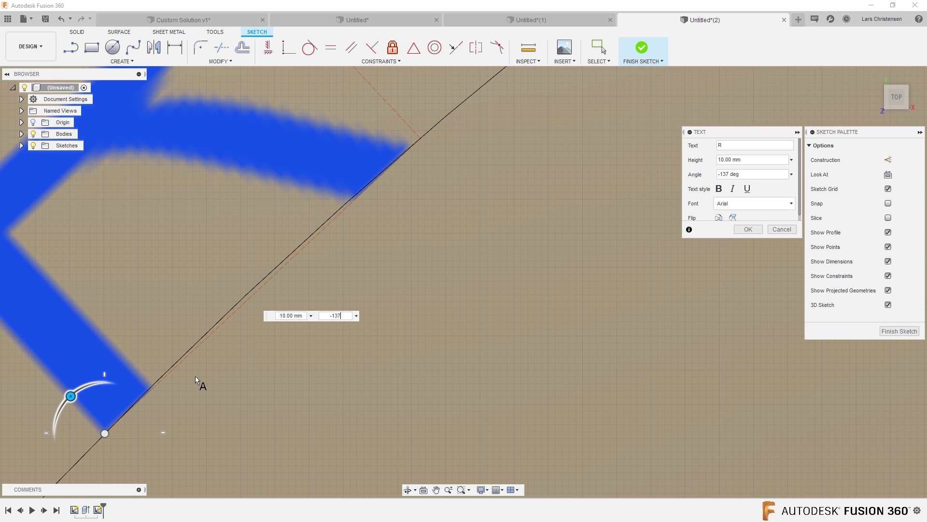
{"action": "type", "text": "6"}
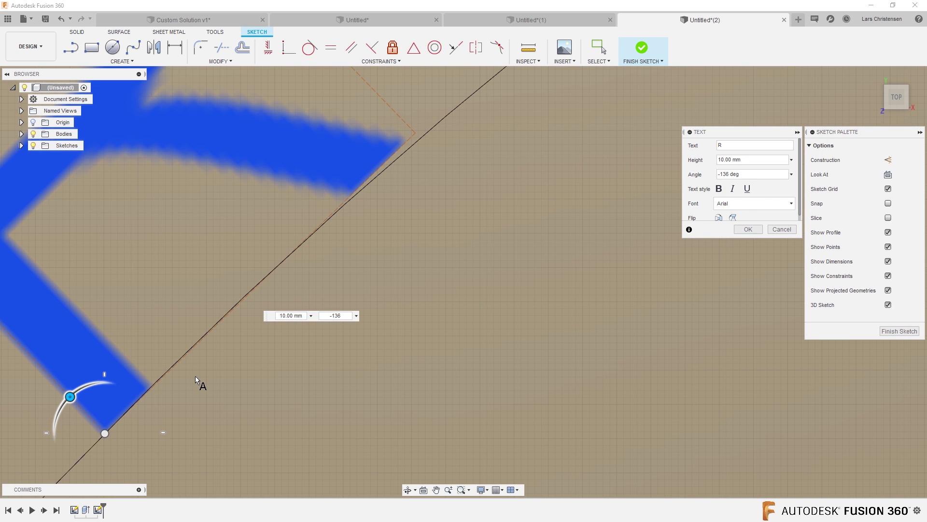
{"action": "type", "text": ".5"}
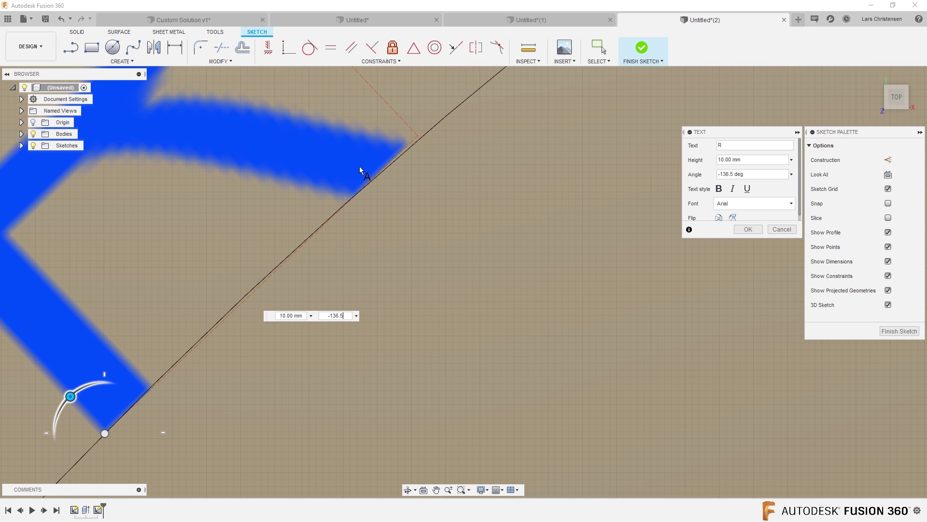
{"action": "key", "text": "Return"}
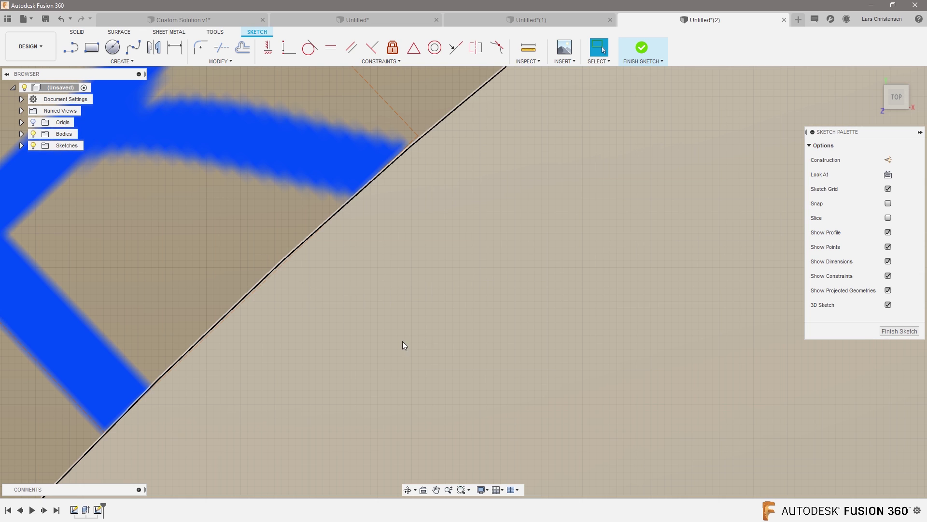
Step: Edit the P sketch text and change its height from 10 mm to 20 mm
{"action": "scroll", "coordinate": [428, 362], "scroll_direction": "down", "scroll_amount": 6}
{"action": "scroll", "coordinate": [245, 211], "scroll_direction": "down", "scroll_amount": 5}
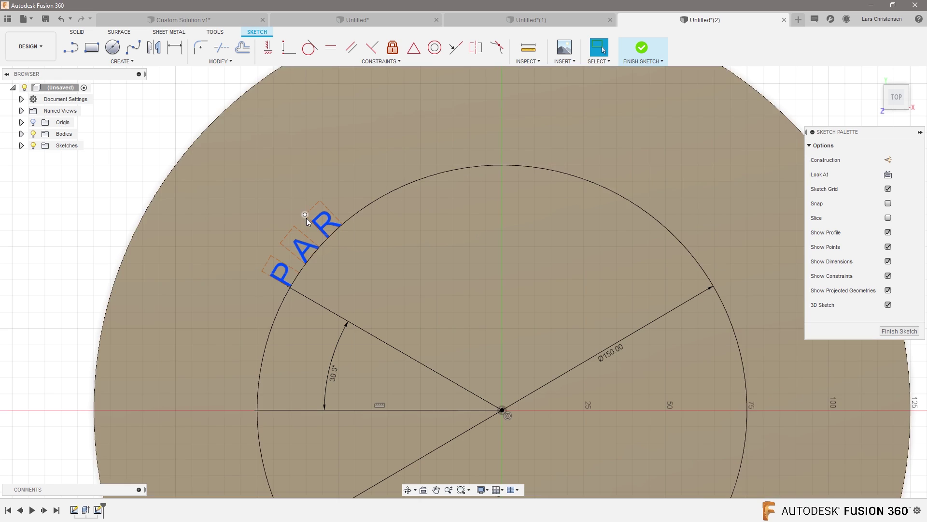
{"action": "scroll", "coordinate": [282, 303], "scroll_direction": "up", "scroll_amount": 5}
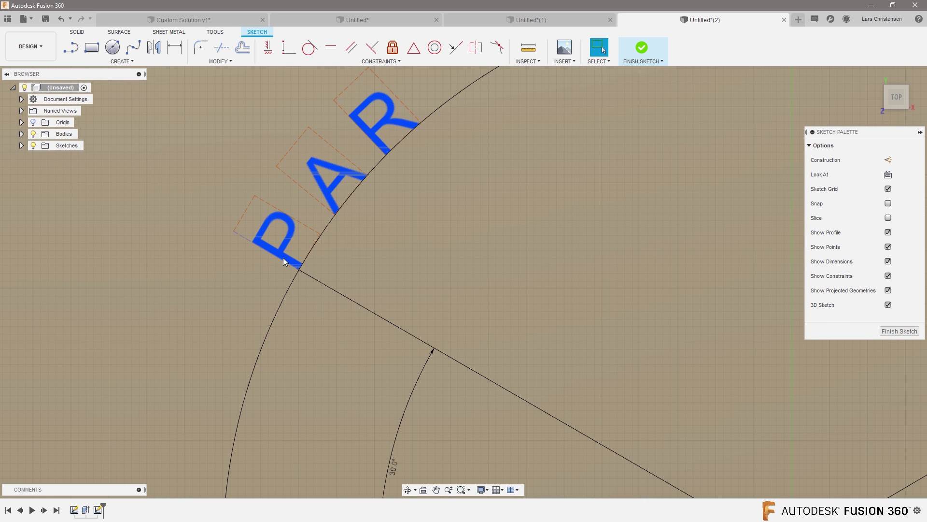
{"action": "double_click", "coordinate": [283, 261]}
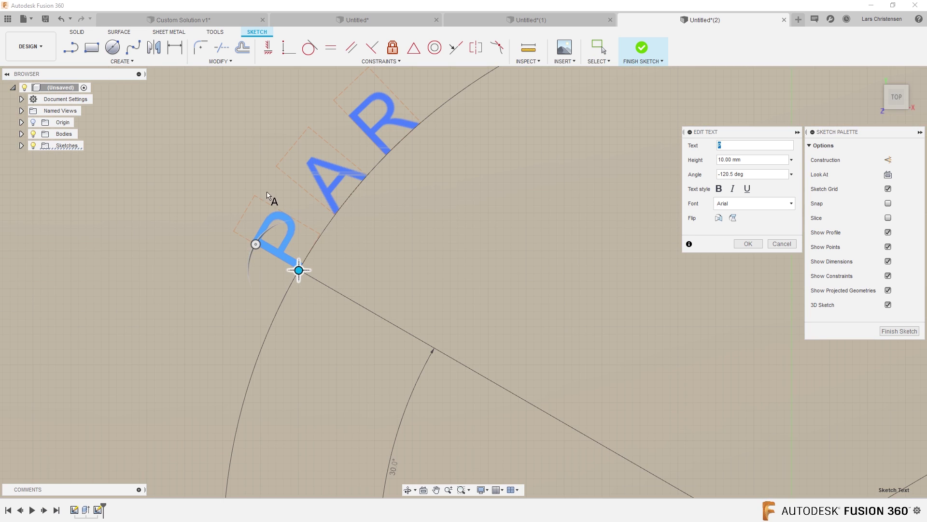
{"action": "scroll", "coordinate": [323, 261], "scroll_direction": "up", "scroll_amount": 4}
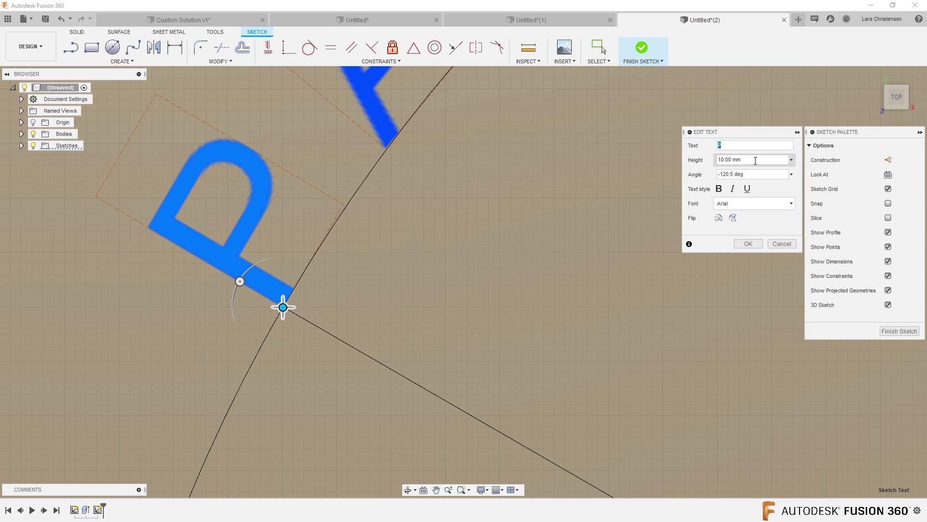
{"action": "left_click", "coordinate": [758, 161]}
{"action": "type", "text": "20"}
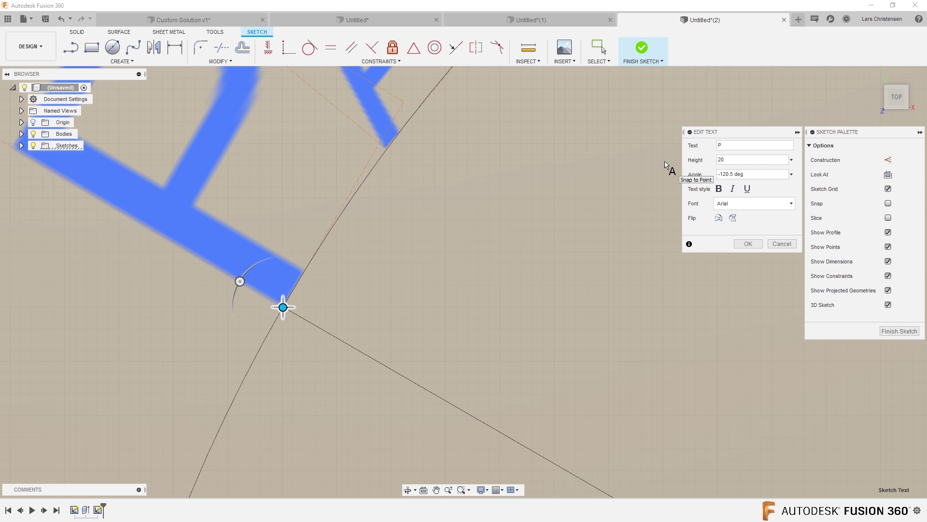
{"action": "scroll", "coordinate": [596, 283], "scroll_direction": "down", "scroll_amount": 3}
{"action": "scroll", "coordinate": [317, 296], "scroll_direction": "down", "scroll_amount": 2}
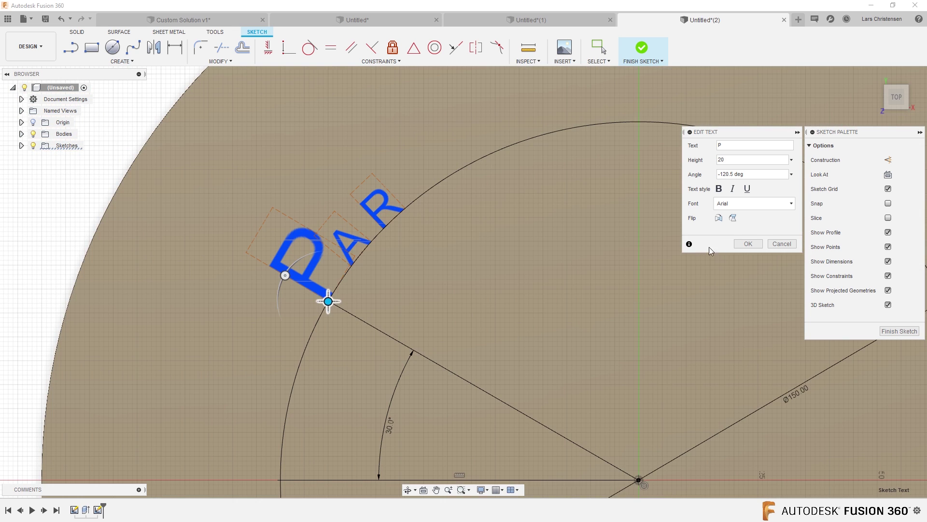
{"action": "left_click", "coordinate": [748, 244]}
Step: Exit the sketch, leaving P, A, R and the 150 mm circle on the top face
{"action": "scroll", "coordinate": [213, 209], "scroll_direction": "down", "scroll_amount": 3}
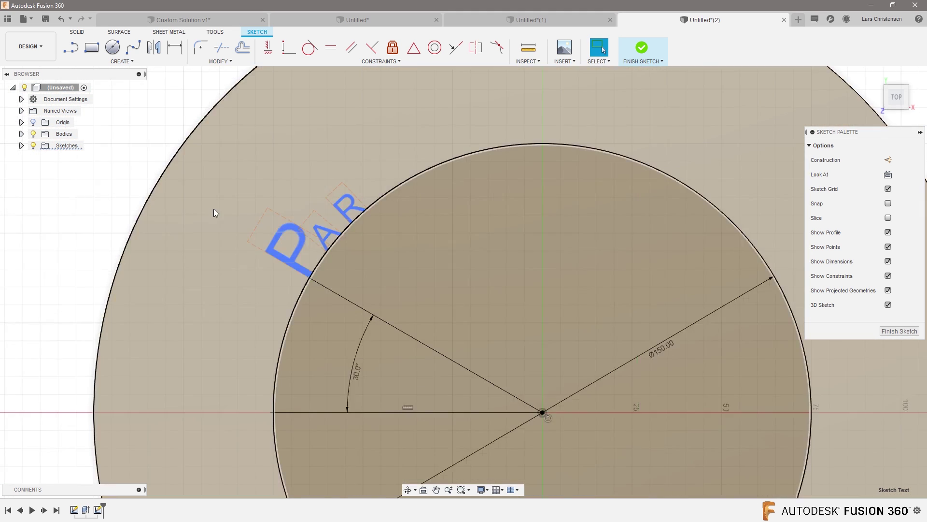
{"action": "scroll", "coordinate": [280, 353], "scroll_direction": "up", "scroll_amount": 2}
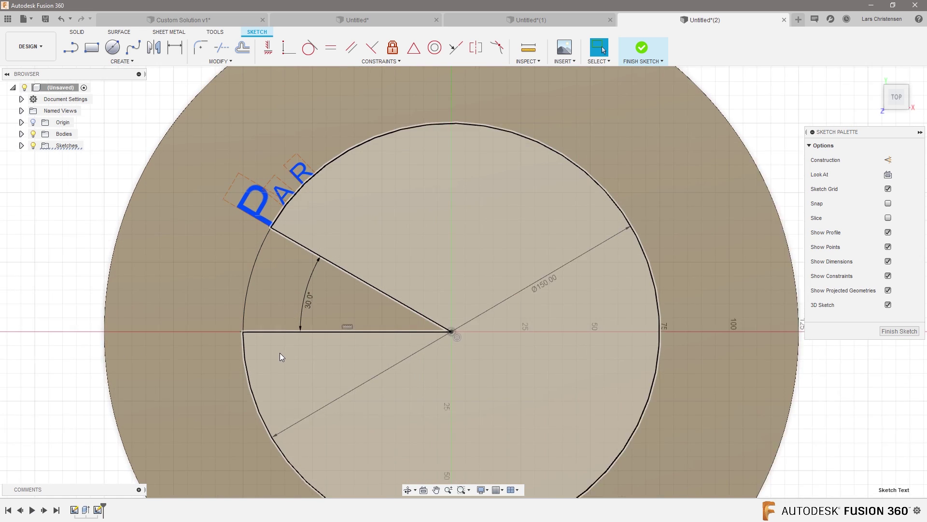
{"action": "left_click", "coordinate": [900, 331]}
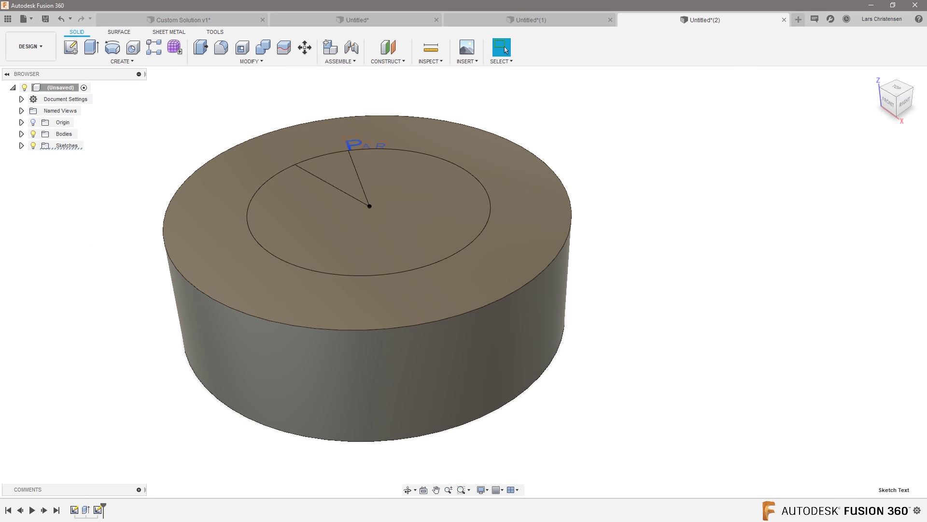